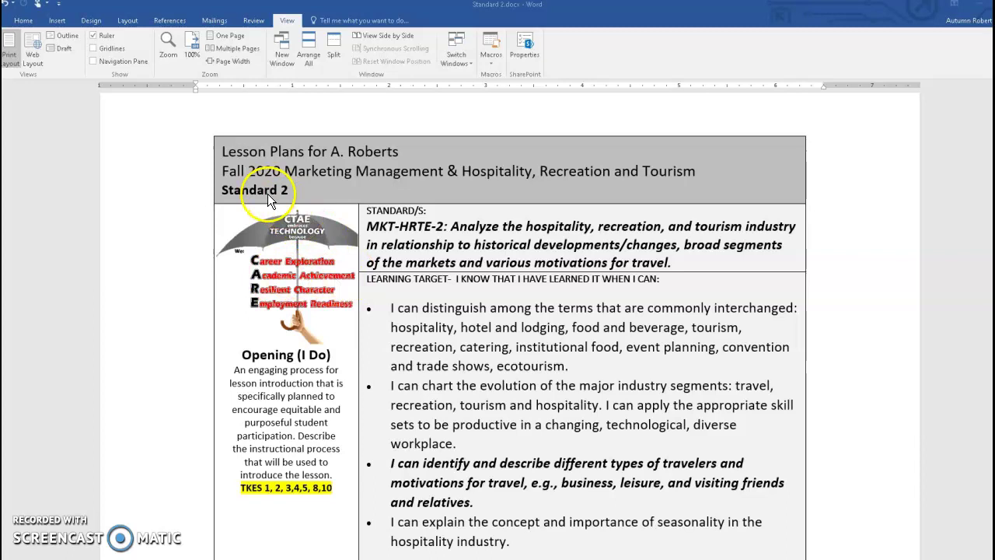
Highlight the phrase "various motivations for travel" in yellow in the MKT-HRTE-2 standard statement
left_click_drag(220, 190, 300, 190)
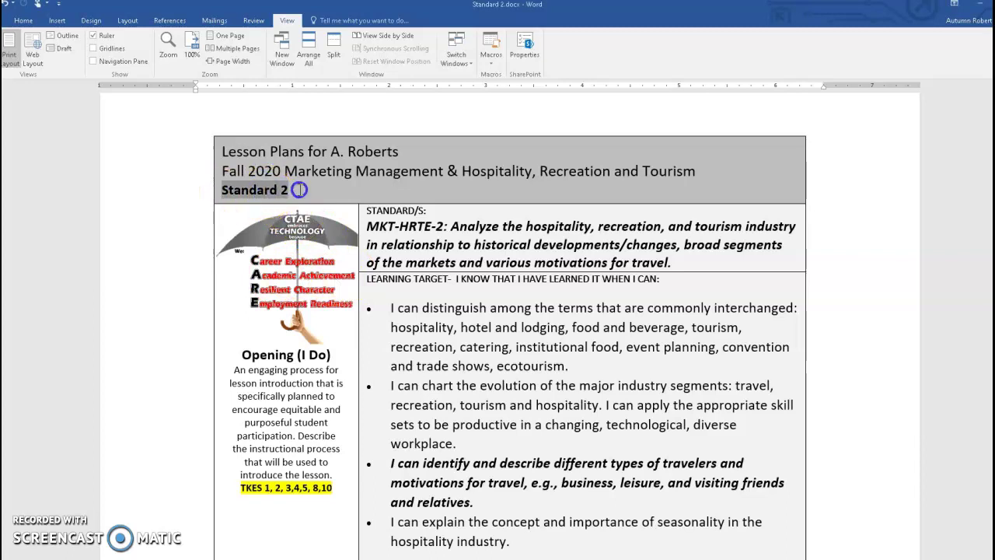
left_click_drag(367, 225, 677, 262)
left_click(450, 260)
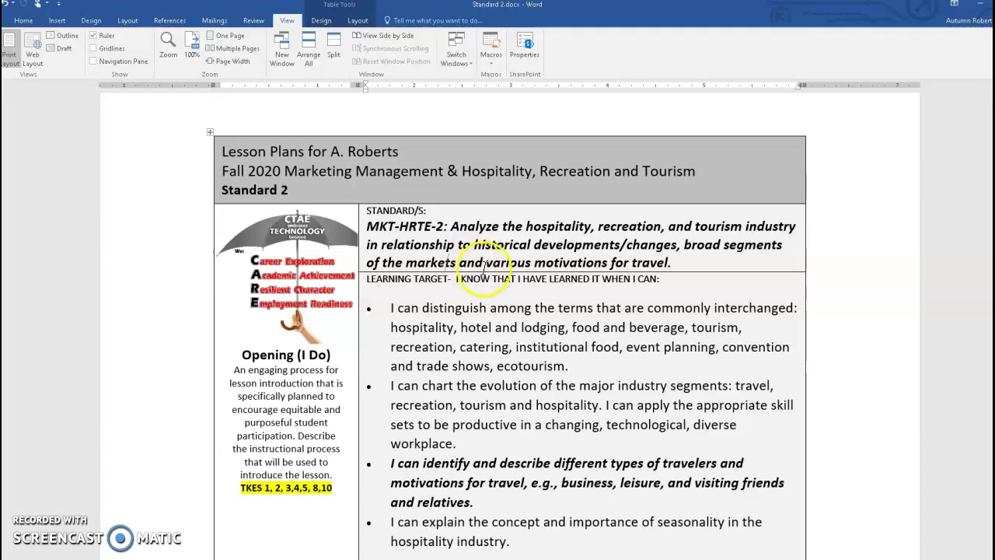
left_click(631, 267)
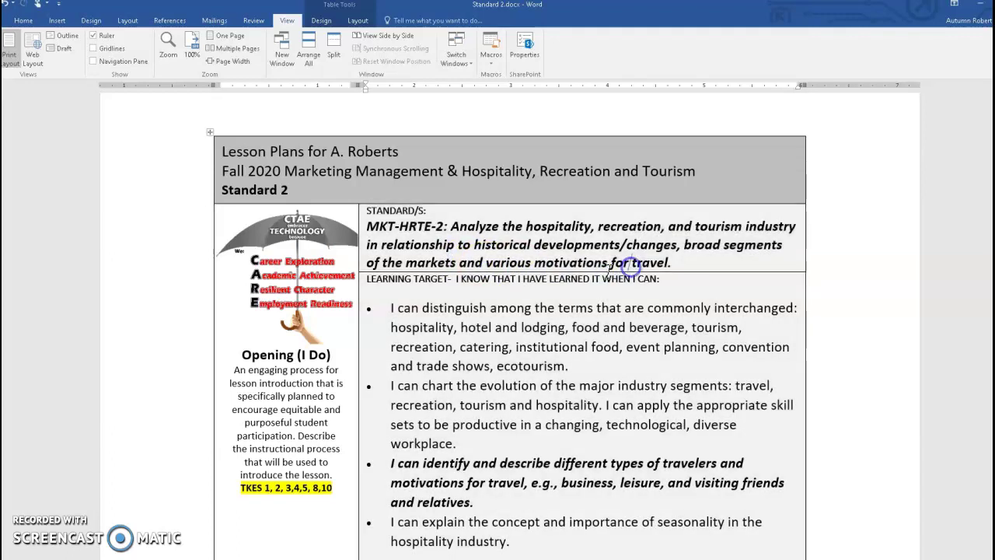
left_click_drag(486, 263, 667, 265)
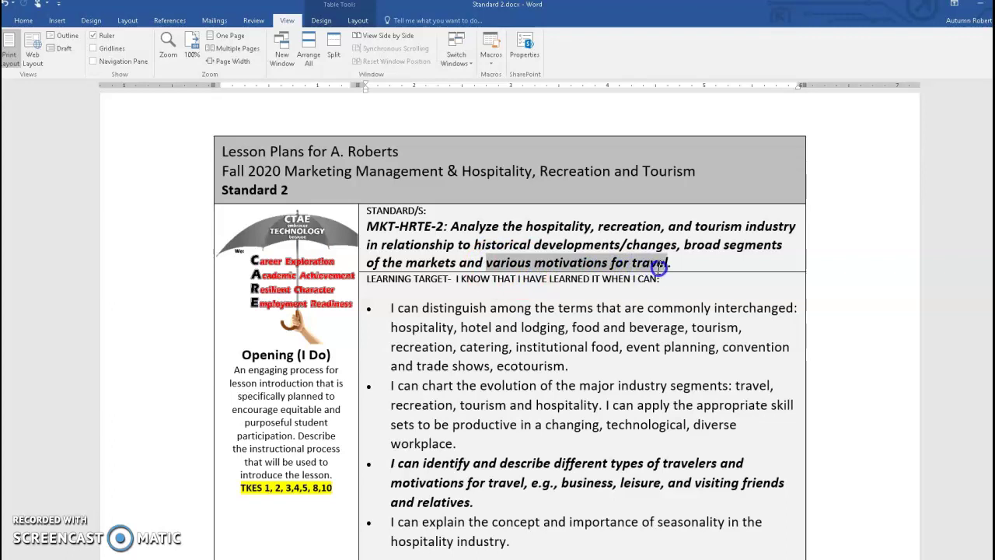
left_click(21, 21)
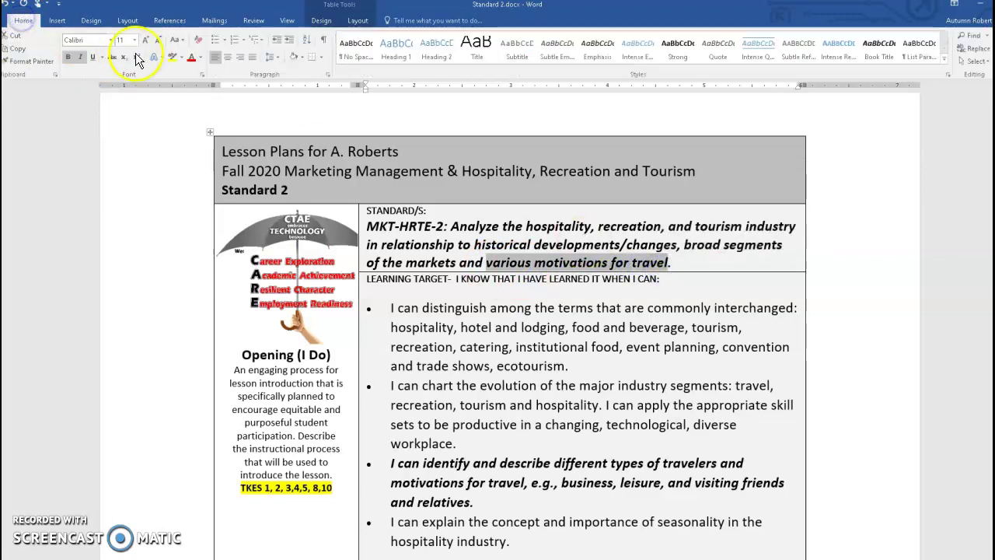
left_click(171, 58)
left_click(574, 360)
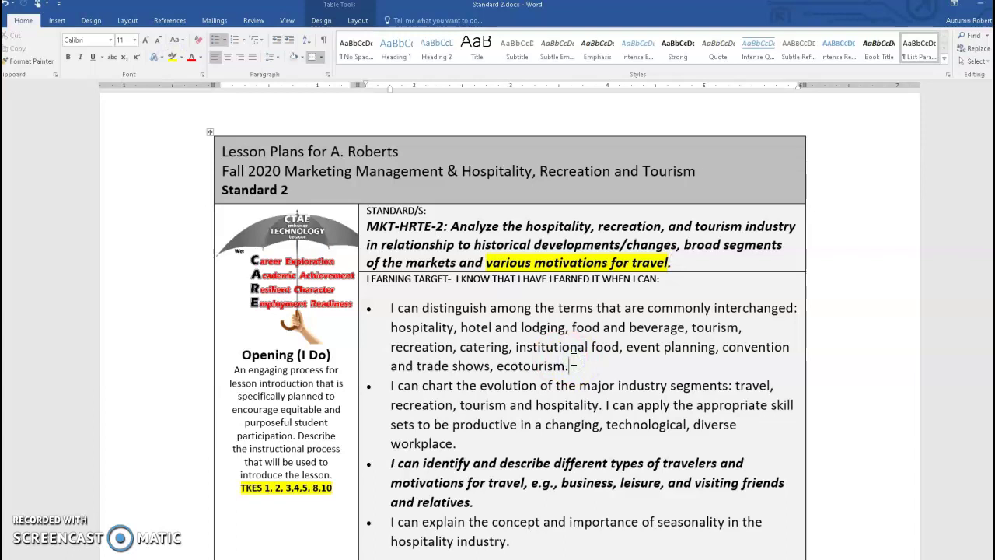
Skim the lesson plan from the learning targets through the success criteria, introduction and direct instruction sections
left_click(485, 333)
scroll(466, 334, "down", 2)
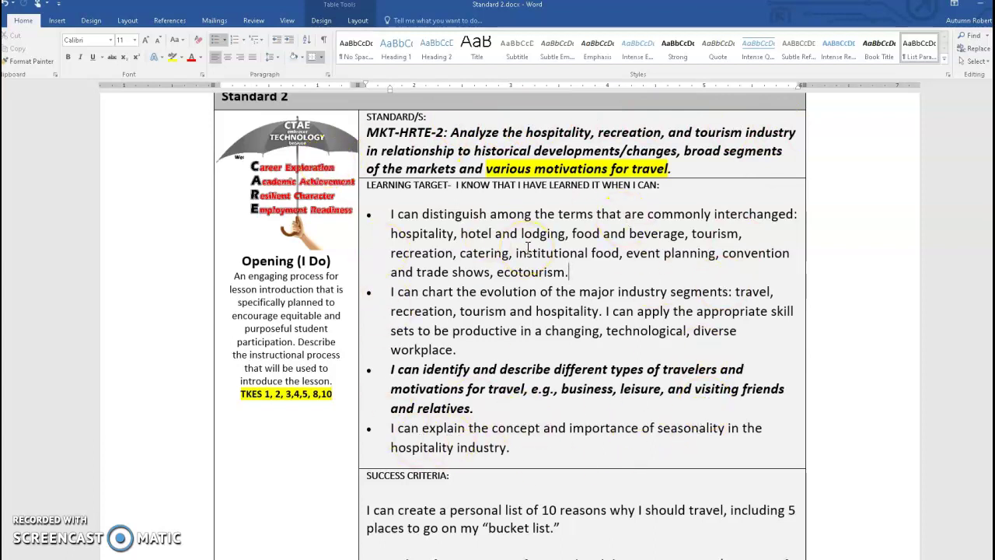
scroll(515, 320, "down", 3)
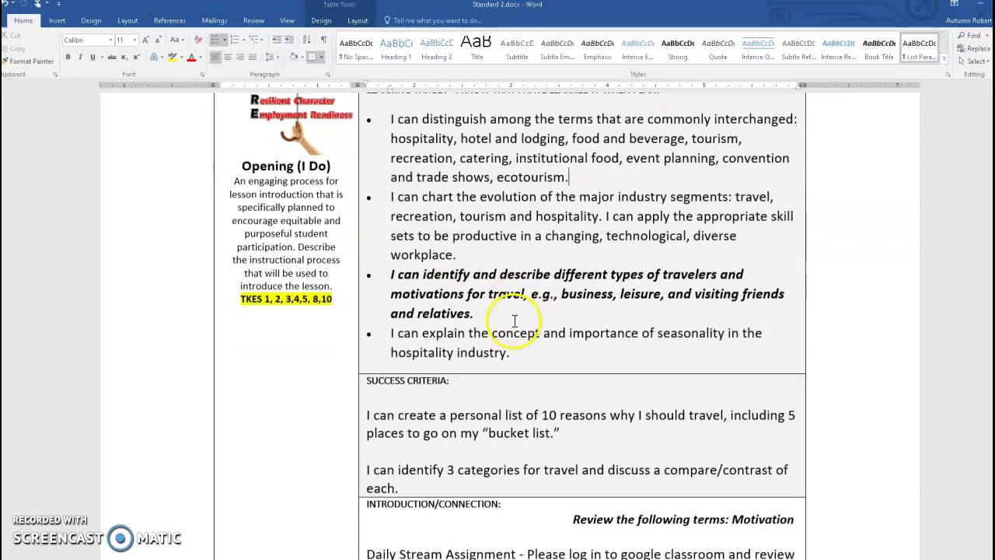
scroll(515, 320, "down", 8)
scroll(534, 227, "up", 2)
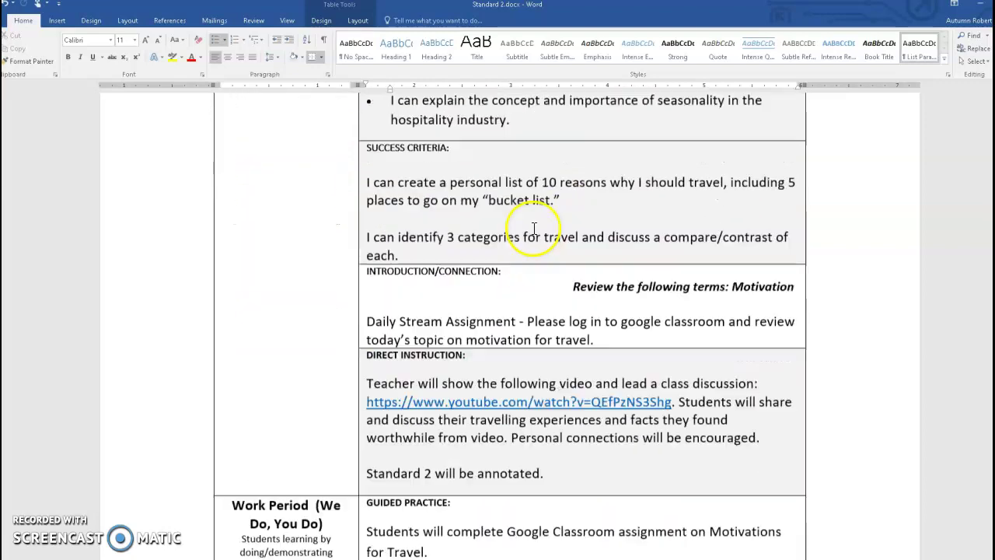
scroll(534, 228, "up", 12)
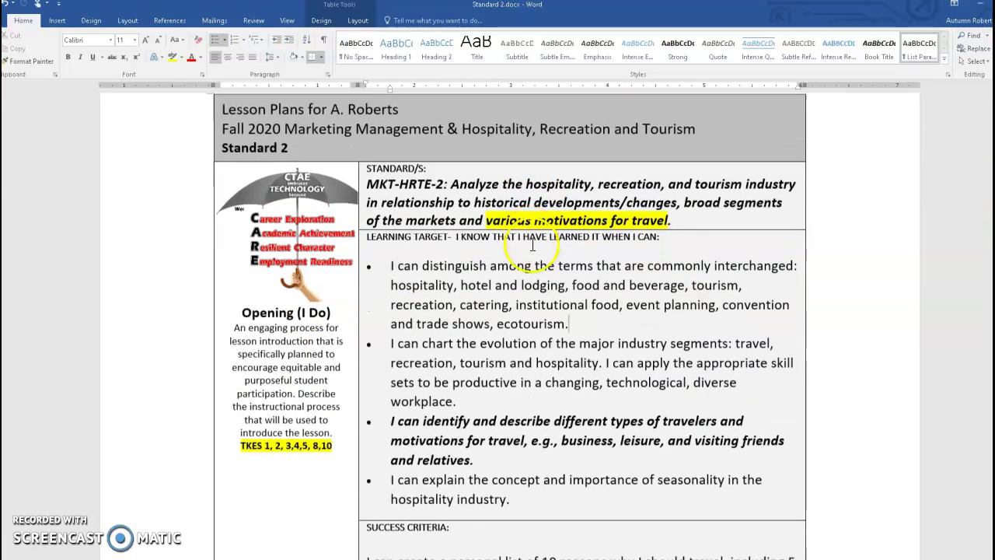
scroll(532, 246, "down", 1)
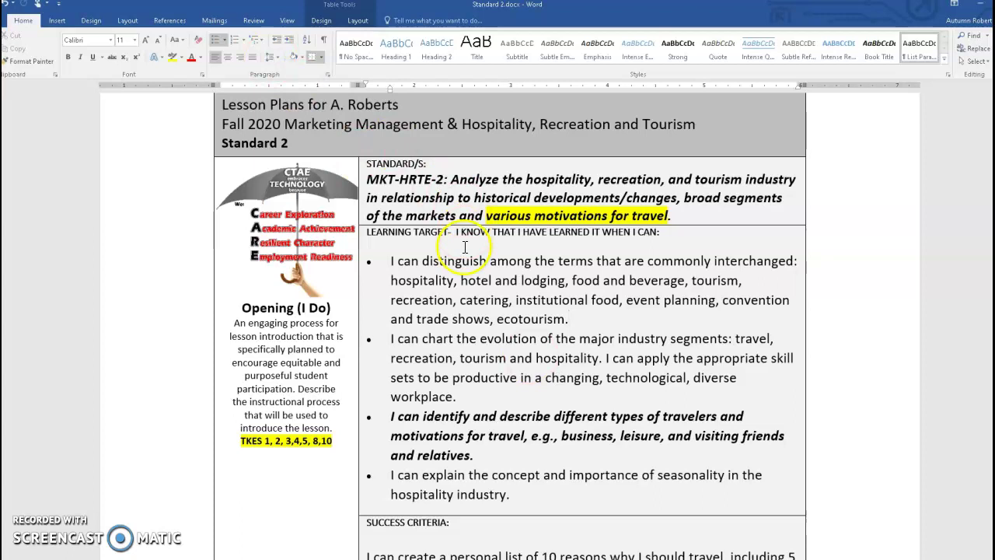
Examine the MKT-HRTE-2 standard code and the full list of learning target bullets beneath it
left_click_drag(447, 182, 383, 184)
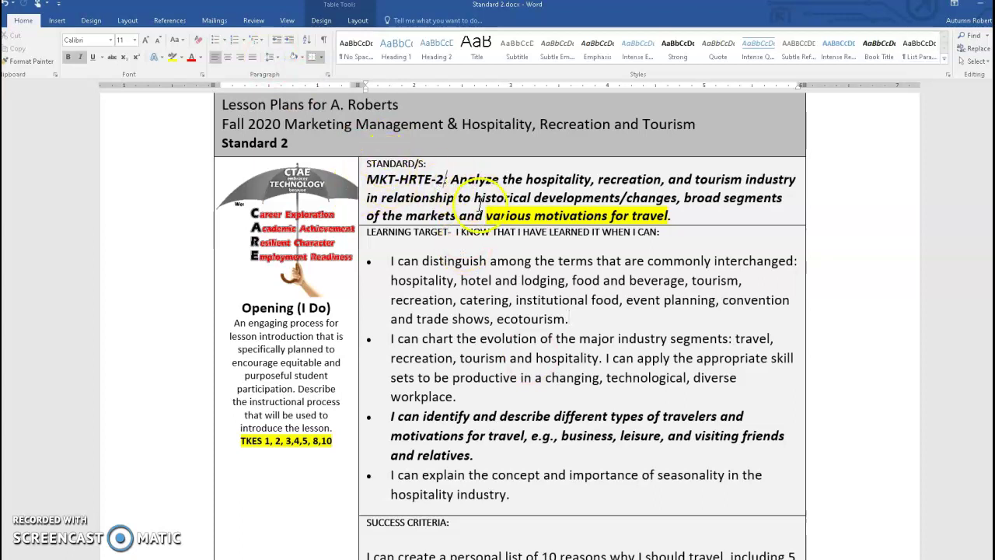
scroll(487, 210, "down", 1)
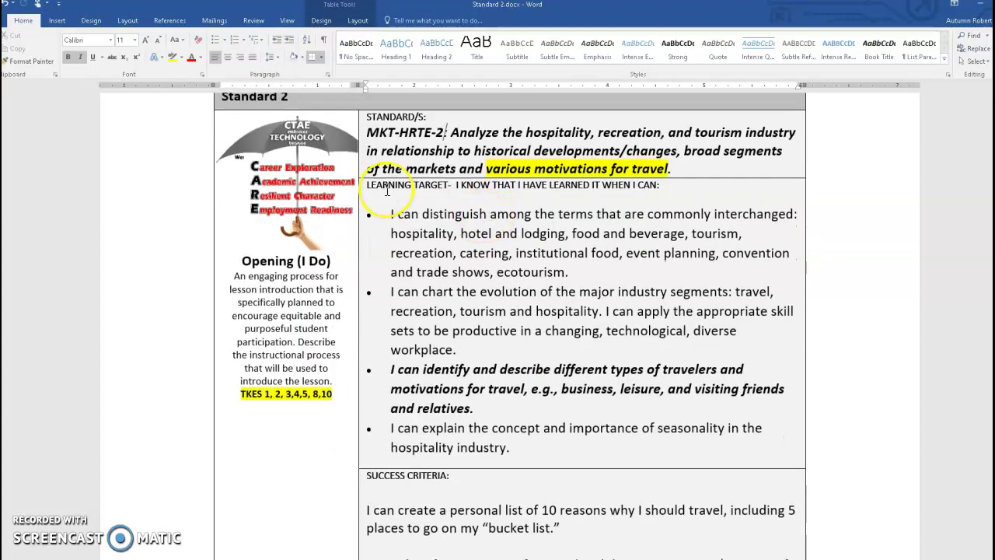
scroll(479, 202, "down", 1)
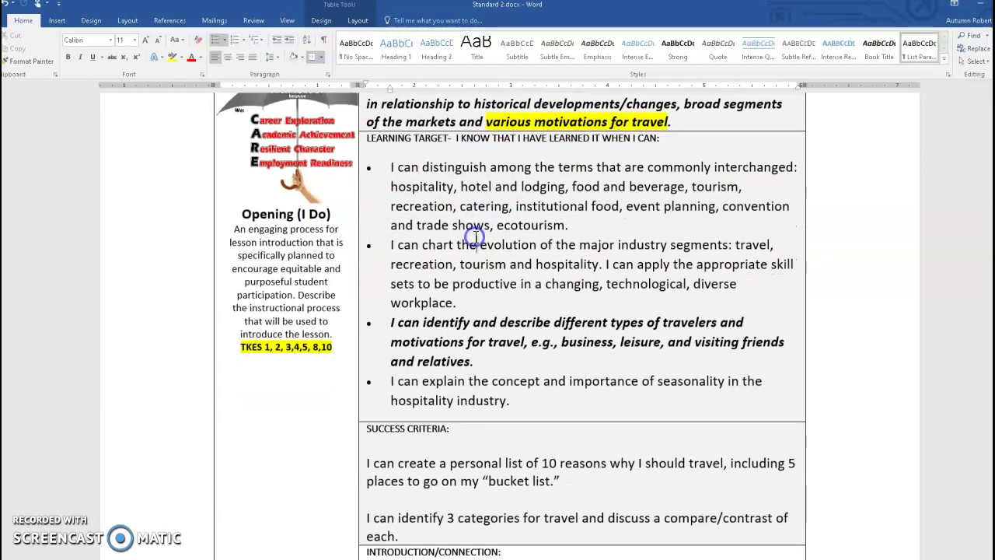
scroll(476, 237, "down", 1)
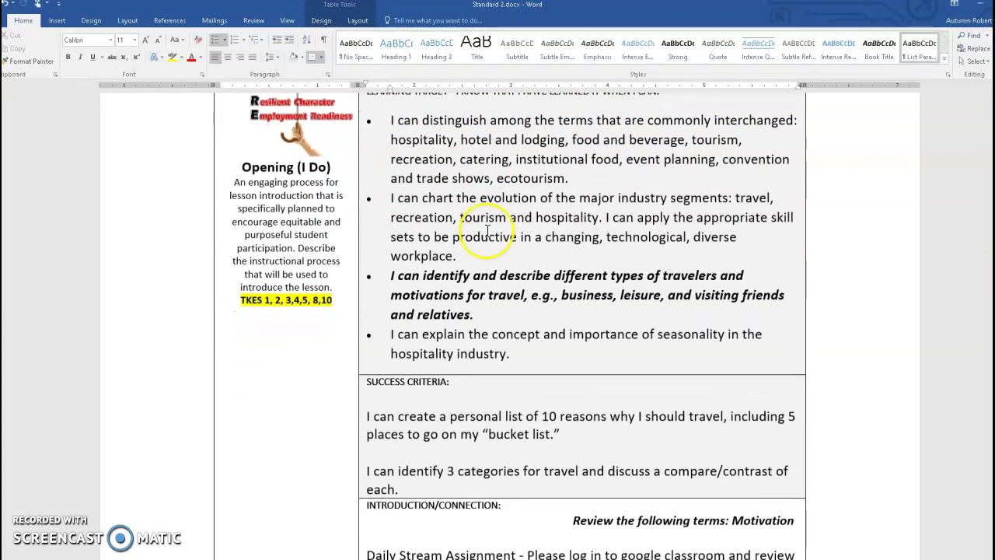
scroll(420, 186, "up", 1)
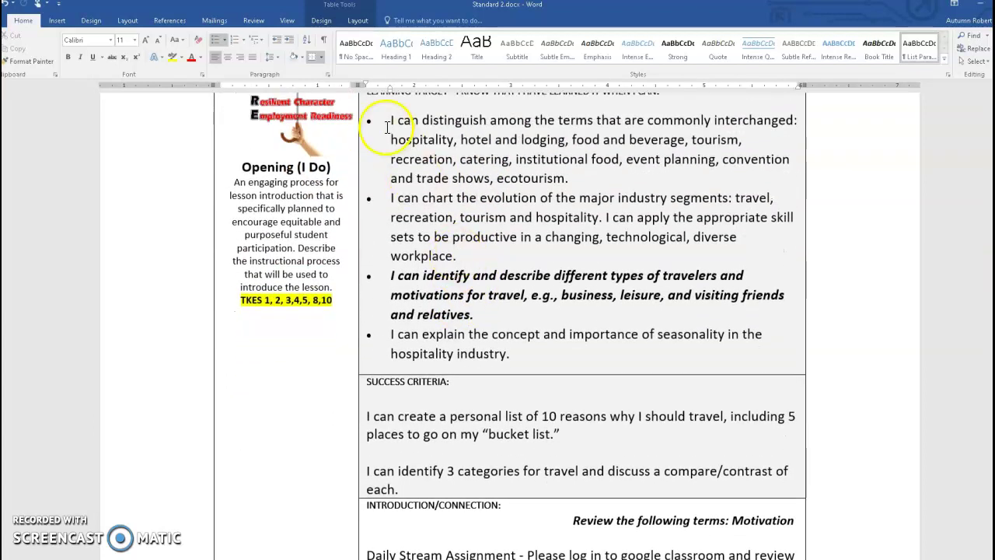
left_click_drag(386, 126, 522, 356)
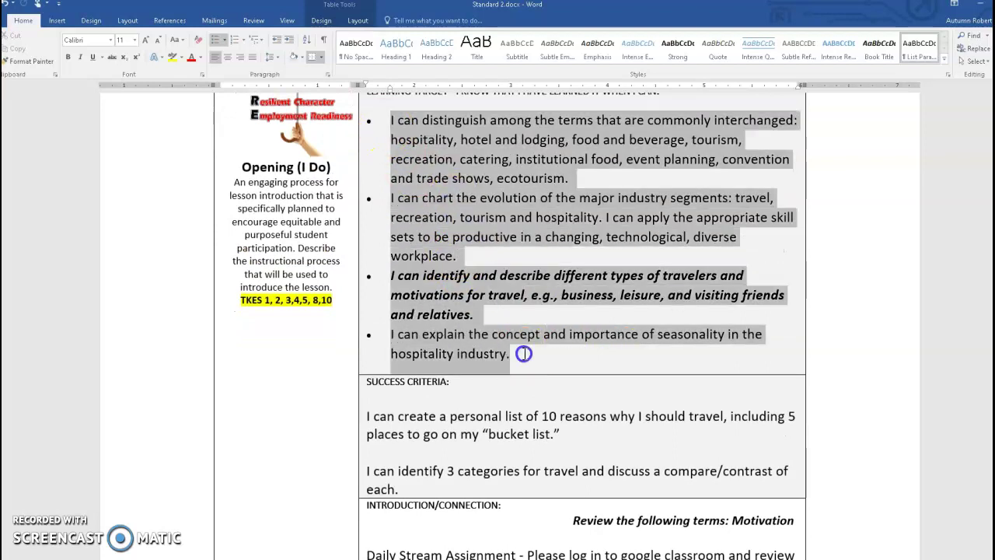
left_click(506, 302)
left_click(502, 302)
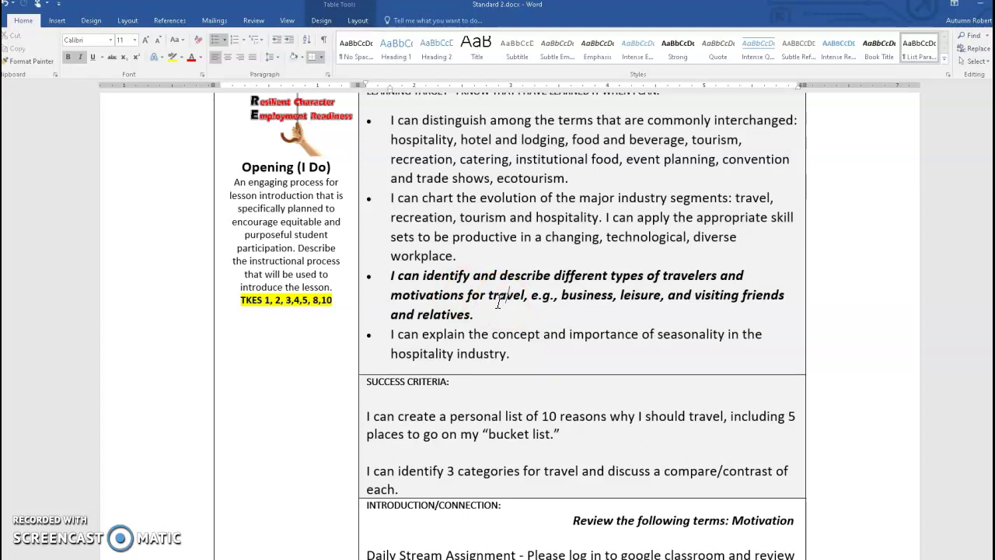
Compare the standard with the bold learning target on types of travelers and motivations for travel
scroll(474, 280, "up", 2)
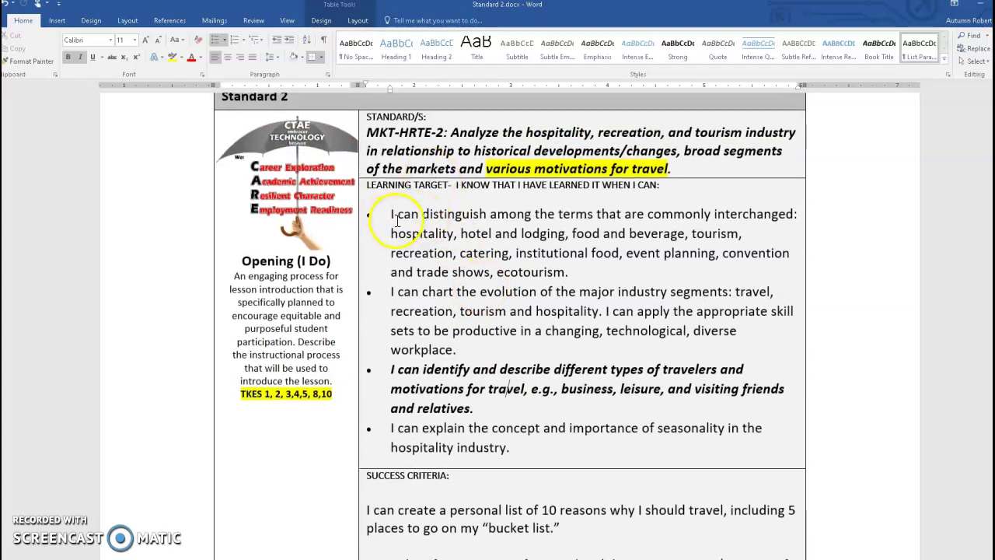
left_click(423, 146)
left_click(416, 389)
scroll(420, 388, "down", 3)
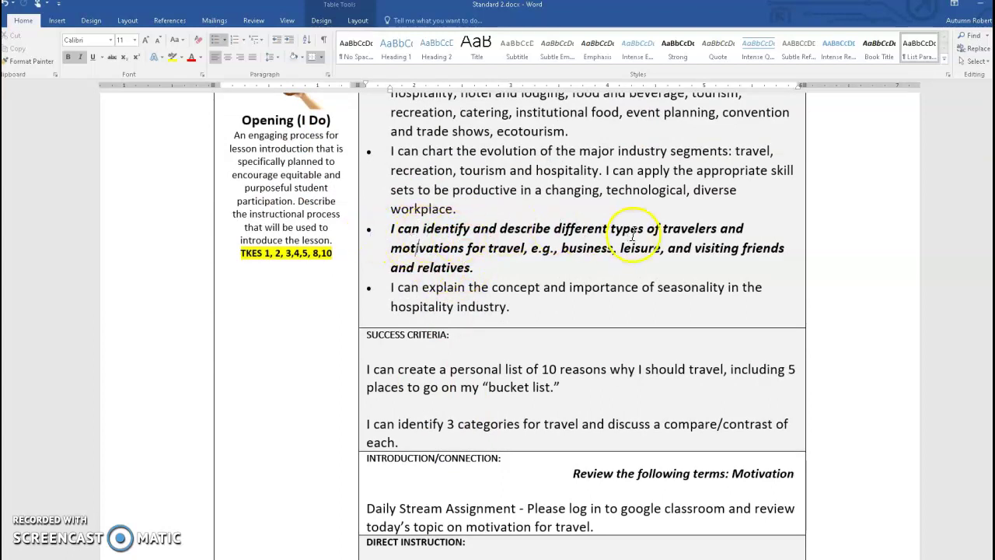
double_click(537, 248)
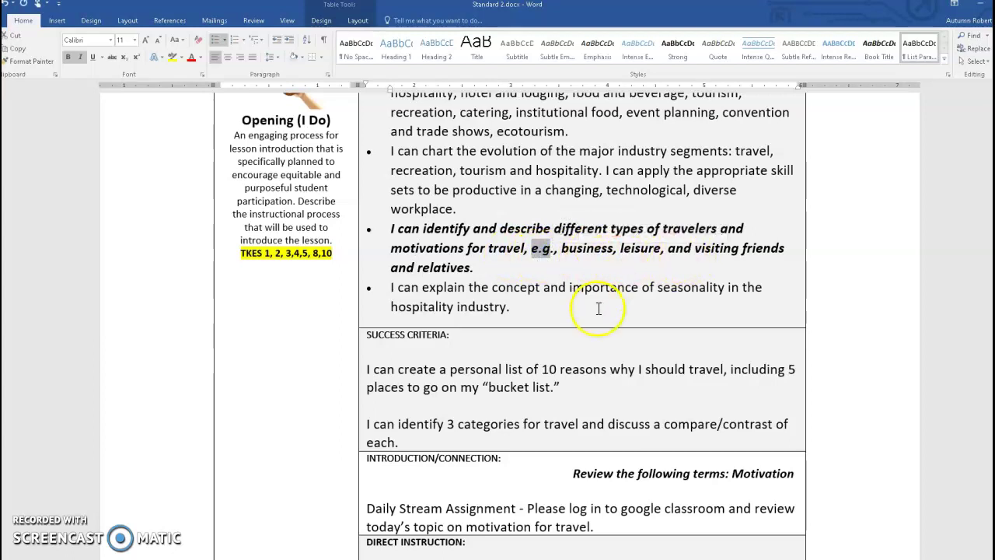
left_click(512, 250)
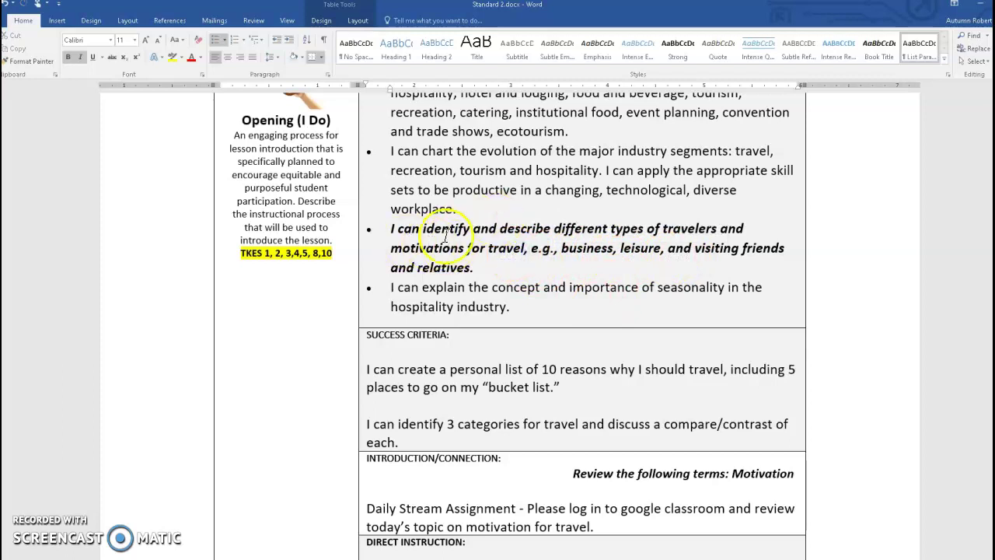
Review the success criteria section against the standard and learning targets above it
scroll(498, 243, "down", 3)
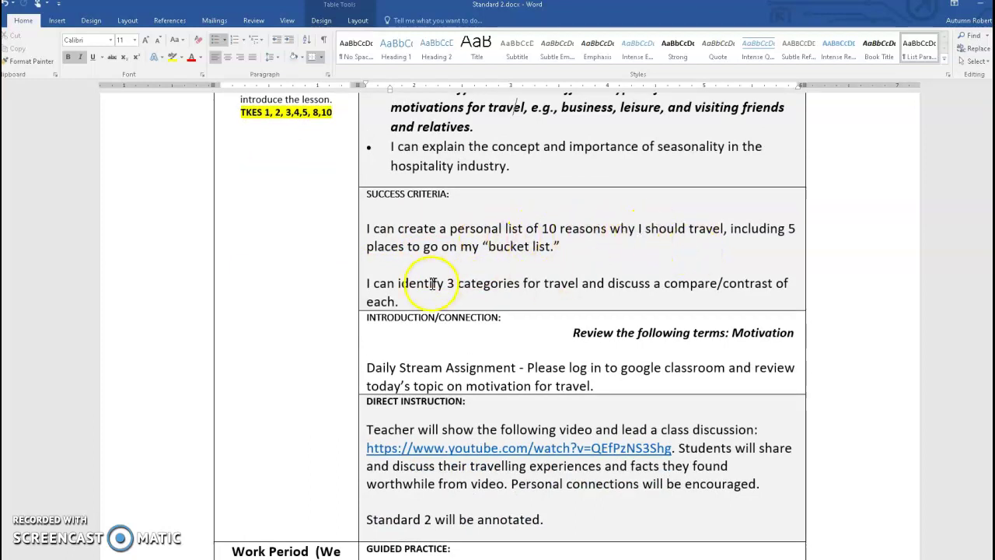
scroll(494, 263, "down", 1)
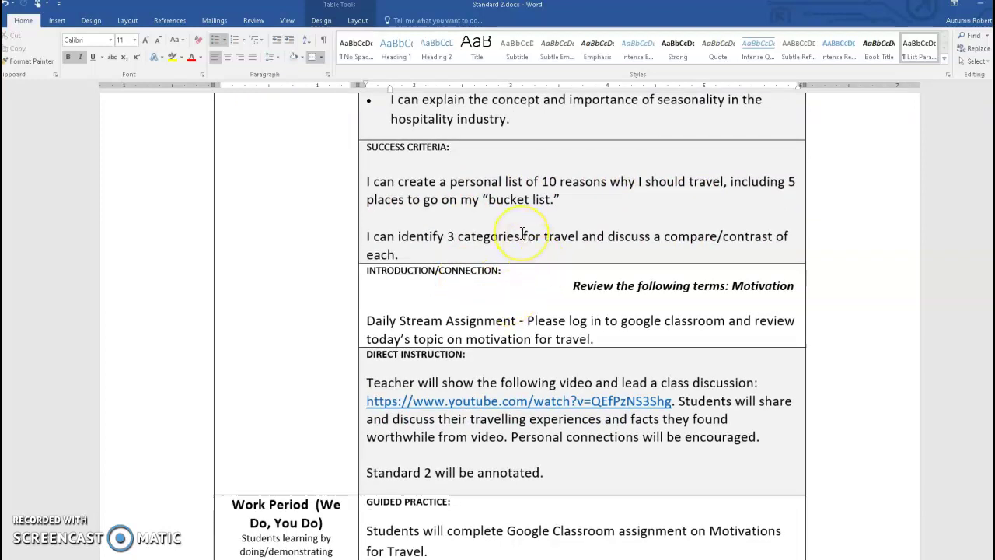
left_click(484, 145)
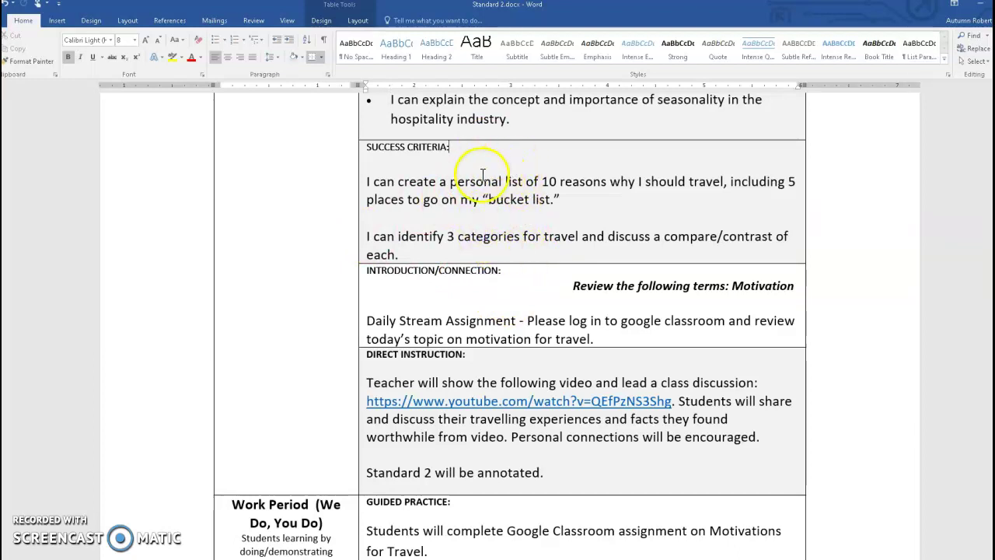
scroll(482, 186, "up", 4)
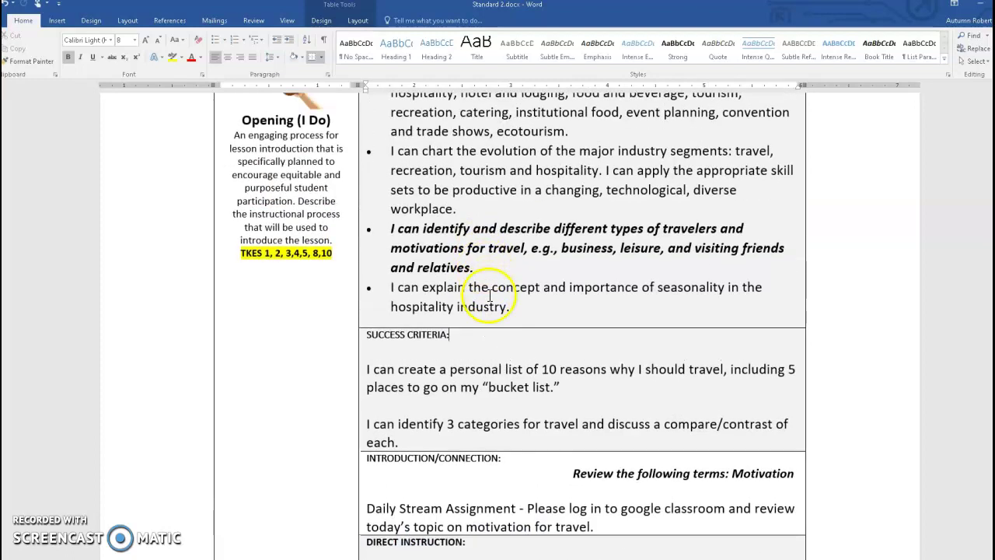
left_click(493, 359)
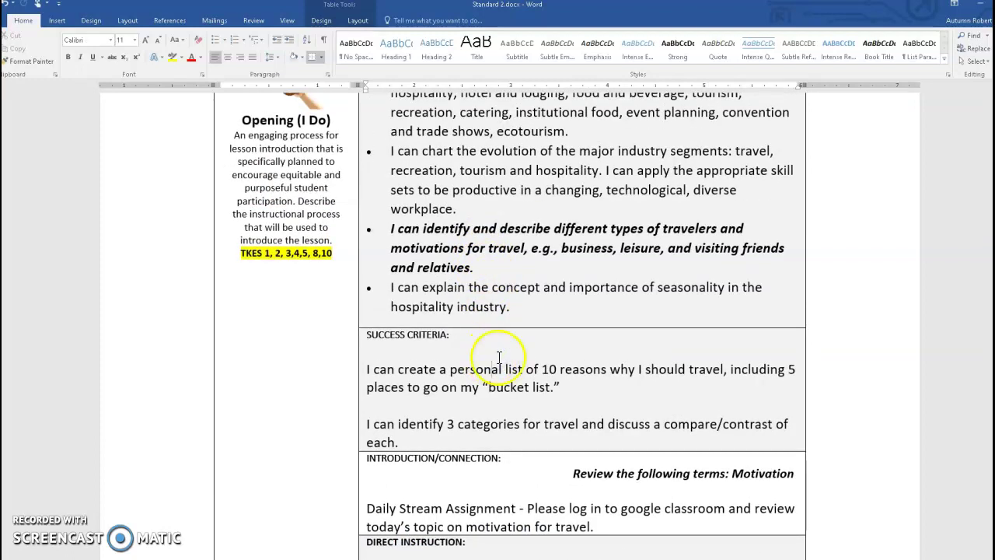
scroll(499, 357, "down", 1)
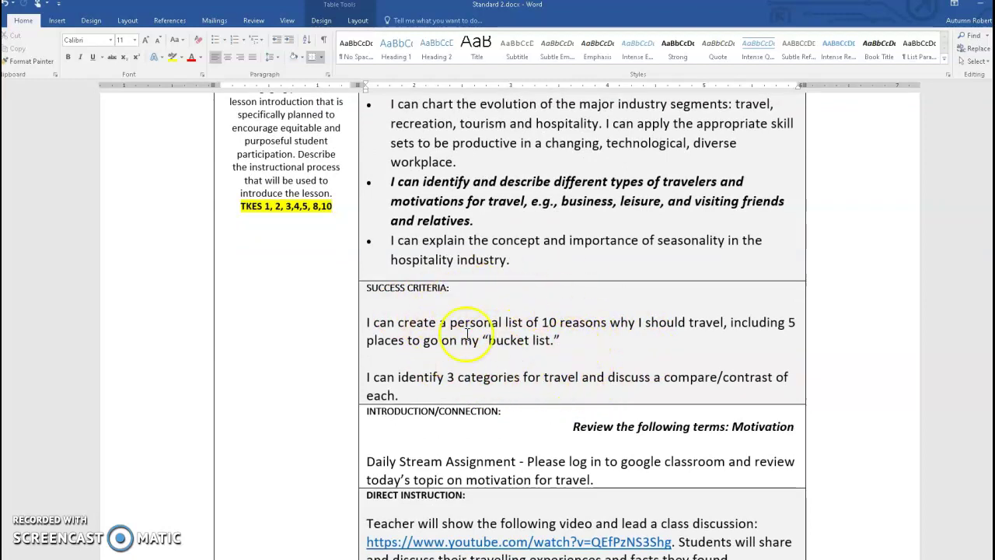
scroll(466, 326, "up", 5)
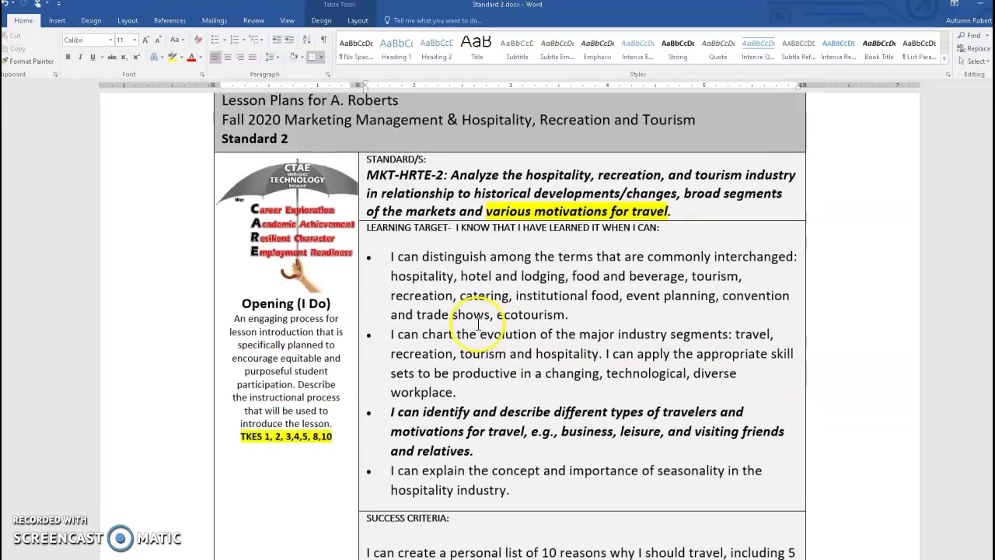
scroll(466, 335, "down", 3)
scroll(420, 350, "up", 3)
scroll(456, 365, "down", 6)
scroll(456, 380, "down", 1)
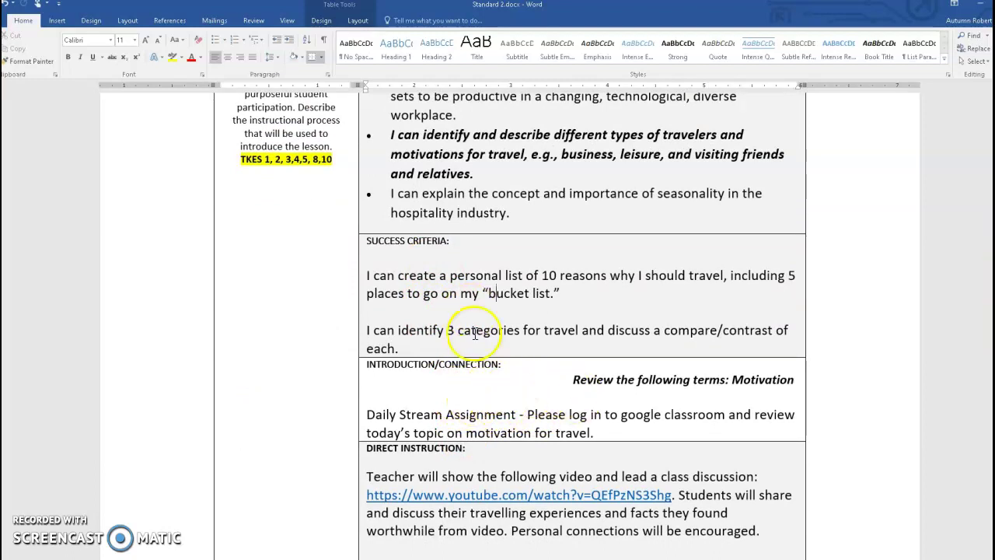
Read the individual success criteria on the personal travel reasons, the "bucket list" and the travel categories
left_click_drag(370, 251, 509, 343)
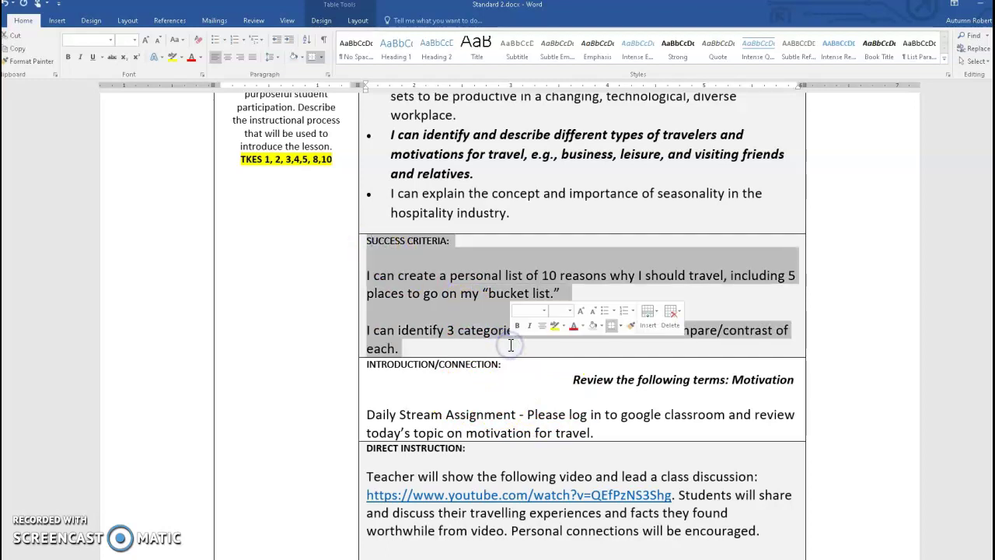
left_click(460, 316)
scroll(453, 317, "down", 2)
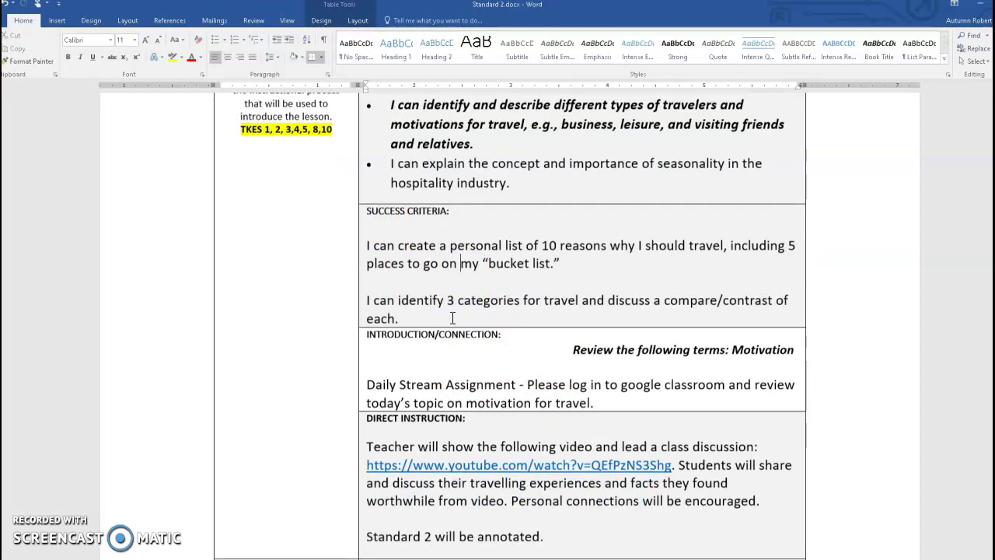
left_click(408, 239)
left_click(458, 229)
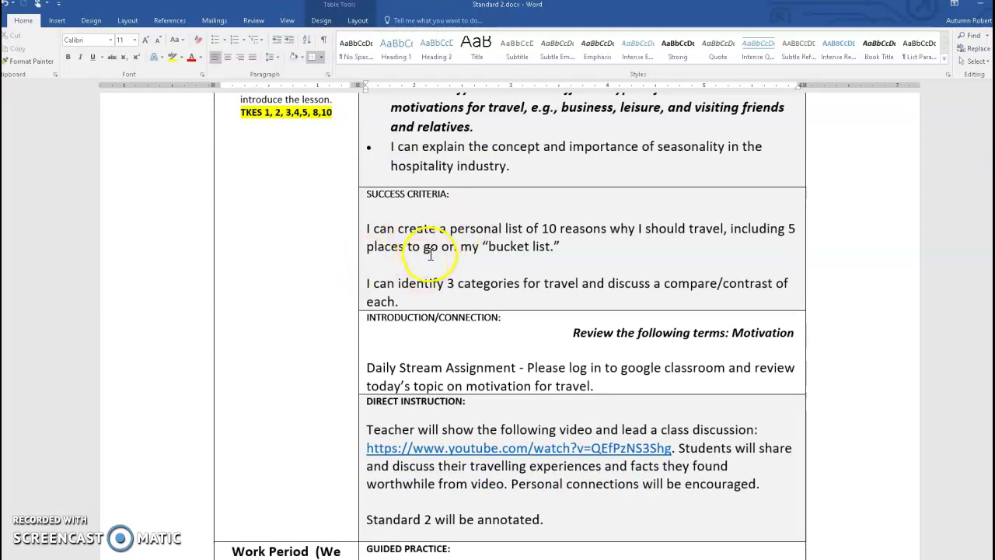
left_click(424, 251)
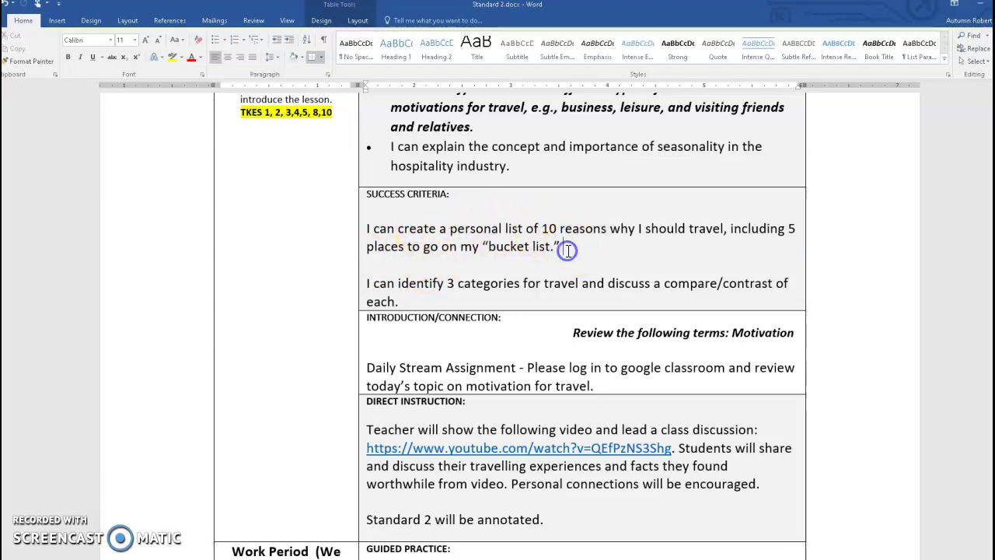
scroll(573, 262, "down", 1)
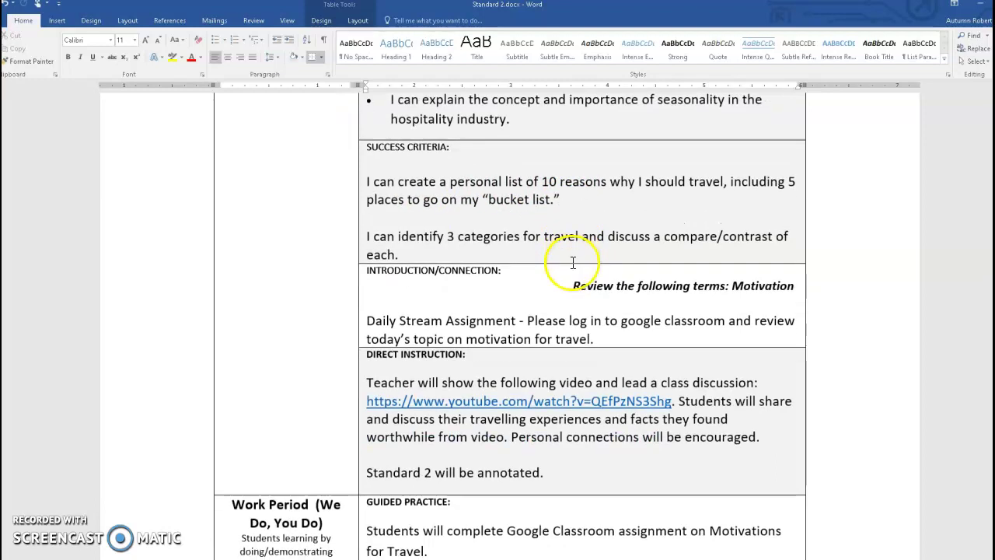
Review the Introduction/Connection section, marking its heading and the Daily Stream Assignment on motivation for travel
left_click(435, 251)
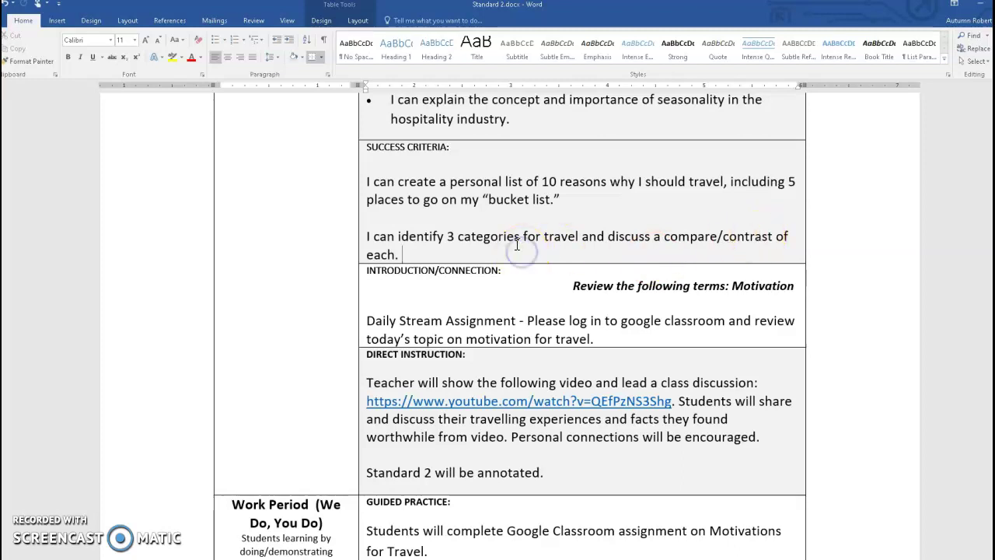
scroll(517, 245, "down", 2)
left_click(444, 189)
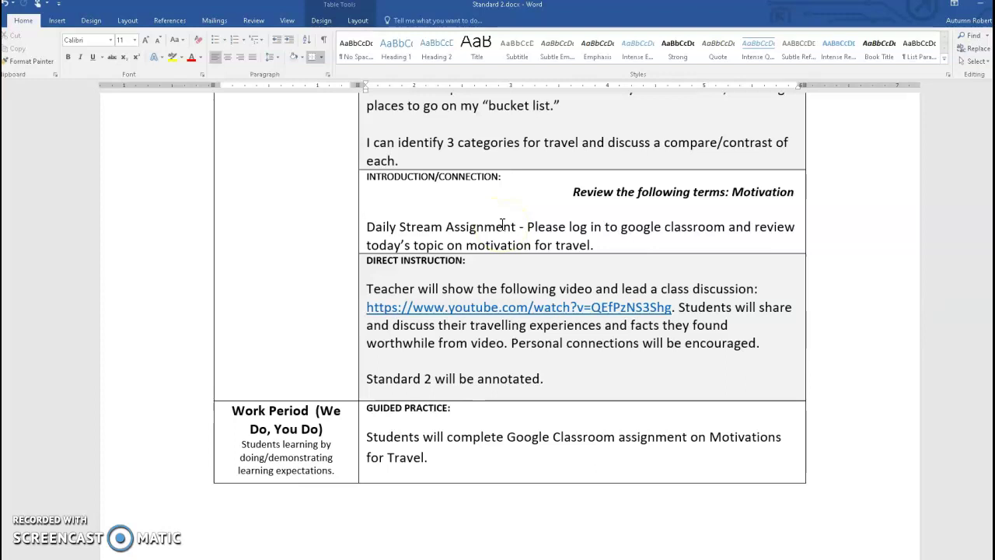
left_click(507, 176)
left_click_drag(506, 176, 370, 178)
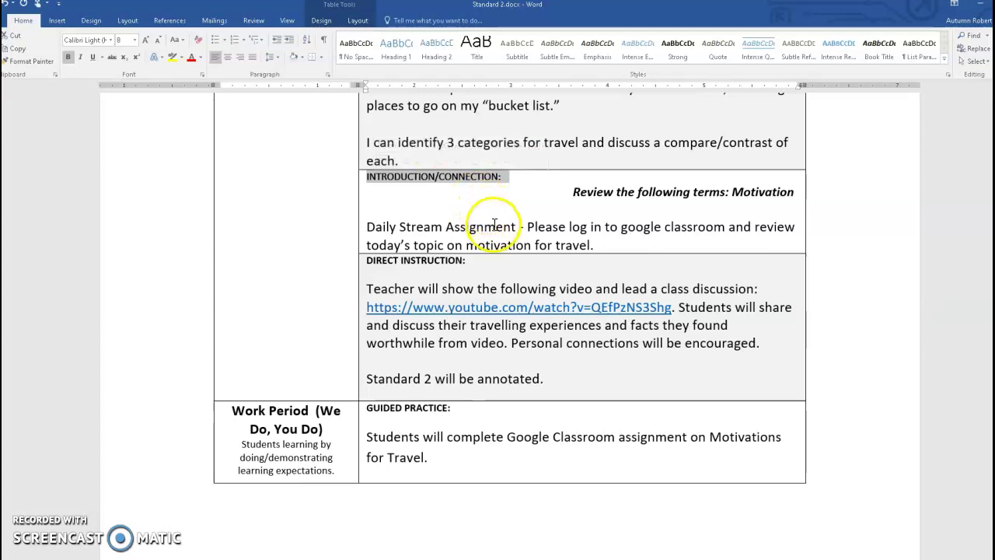
left_click(495, 226)
left_click_drag(370, 228, 505, 228)
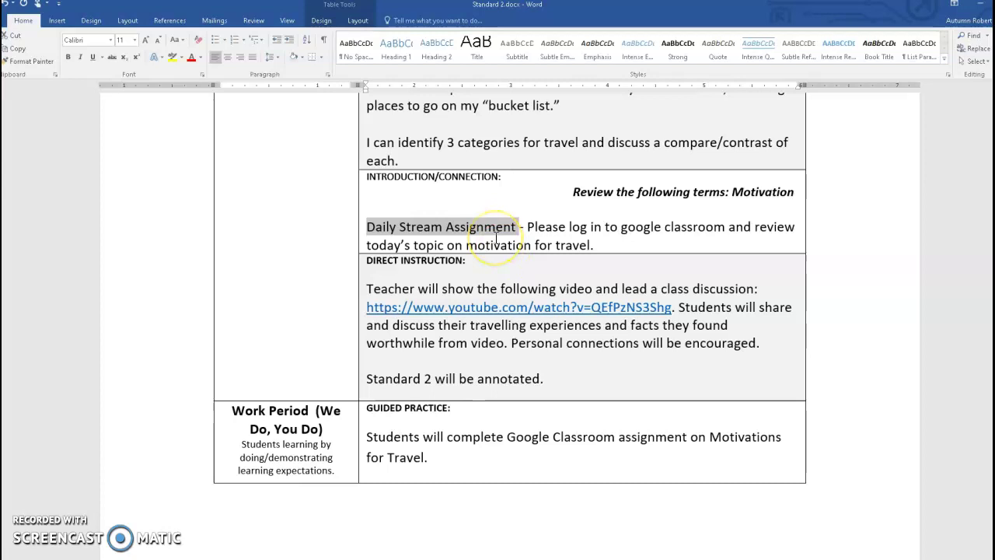
left_click(556, 244)
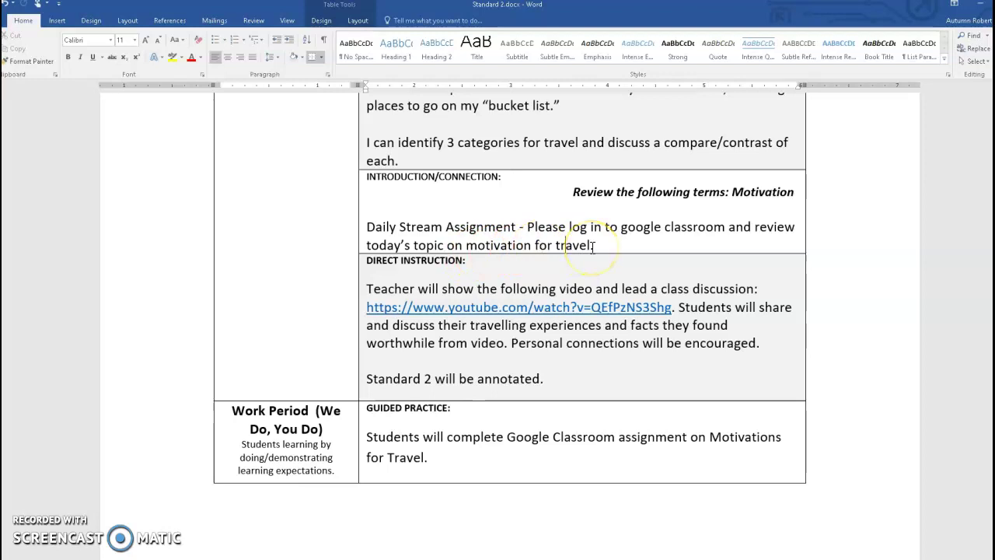
left_click(592, 246)
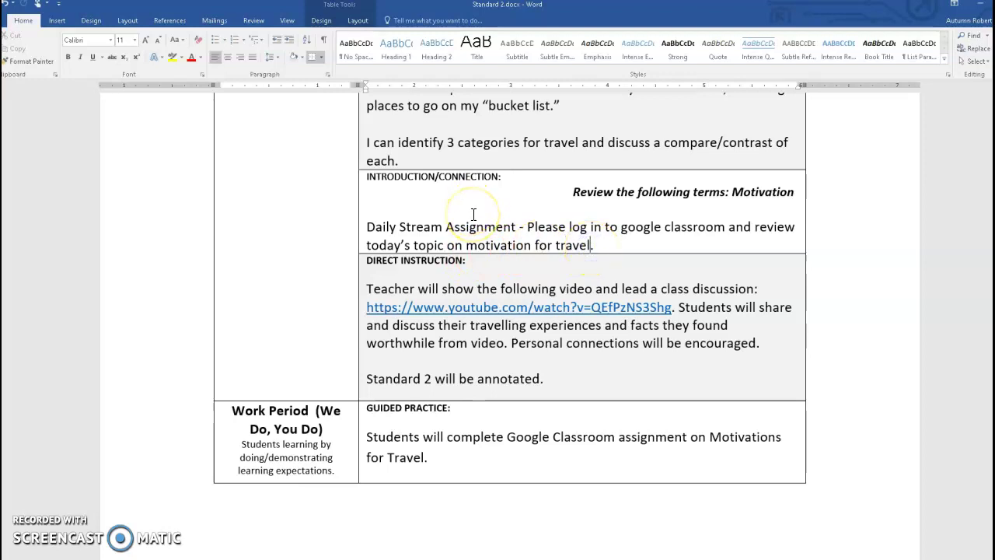
left_click(490, 244)
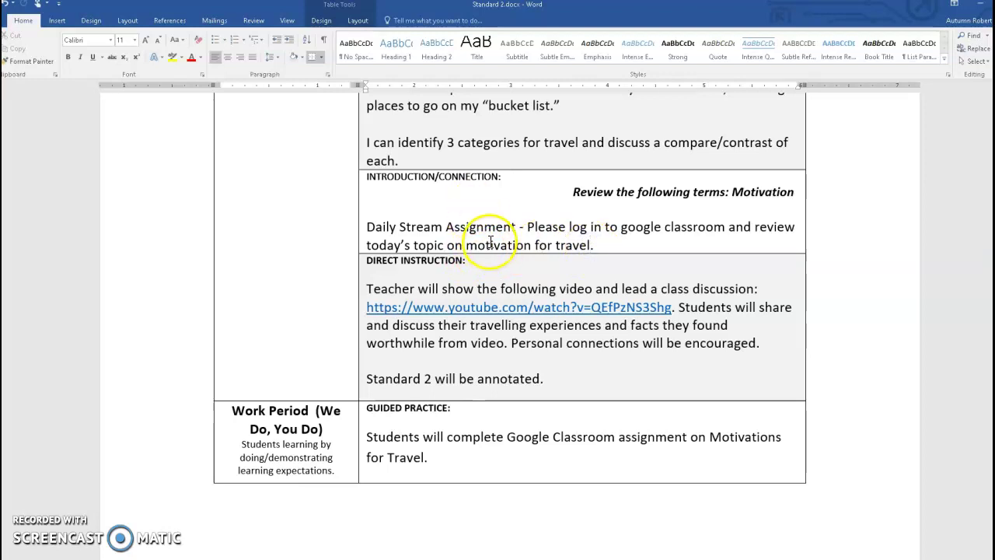
Add an empty line beneath the Daily Stream Assignment paragraph in the Introduction/Connection section
left_click(619, 249)
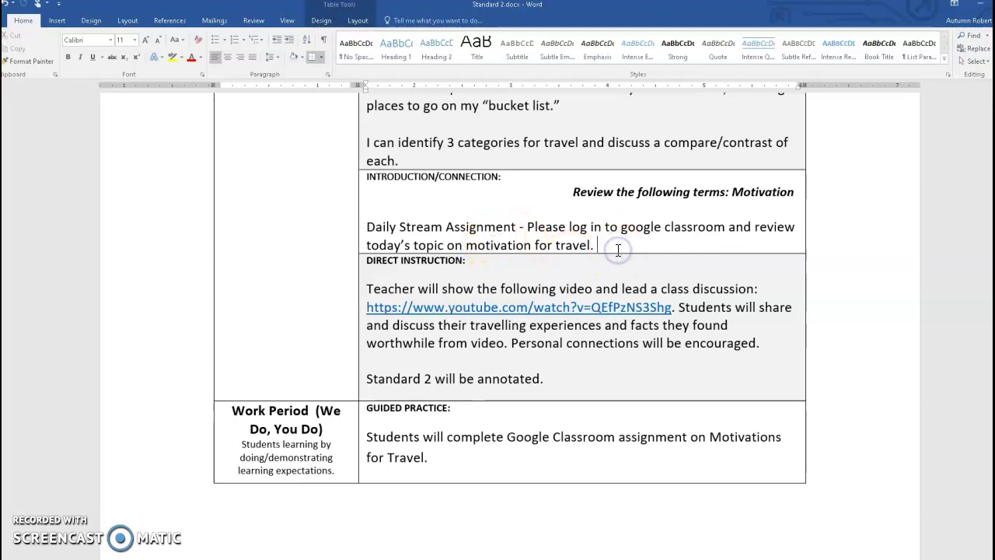
key("Return")
left_click(581, 427)
left_click(351, 539)
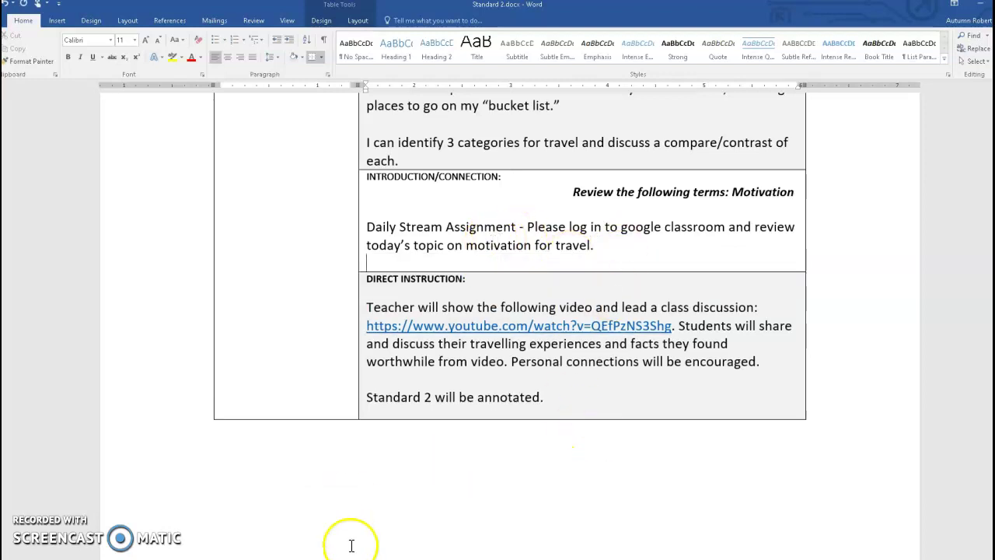
Switch to the Hospitality and Tourism Essentials stream in Google Classroom and copy the full text of the "09/14 - 10 Reasons to Travel" post
mouse_move(315, 558)
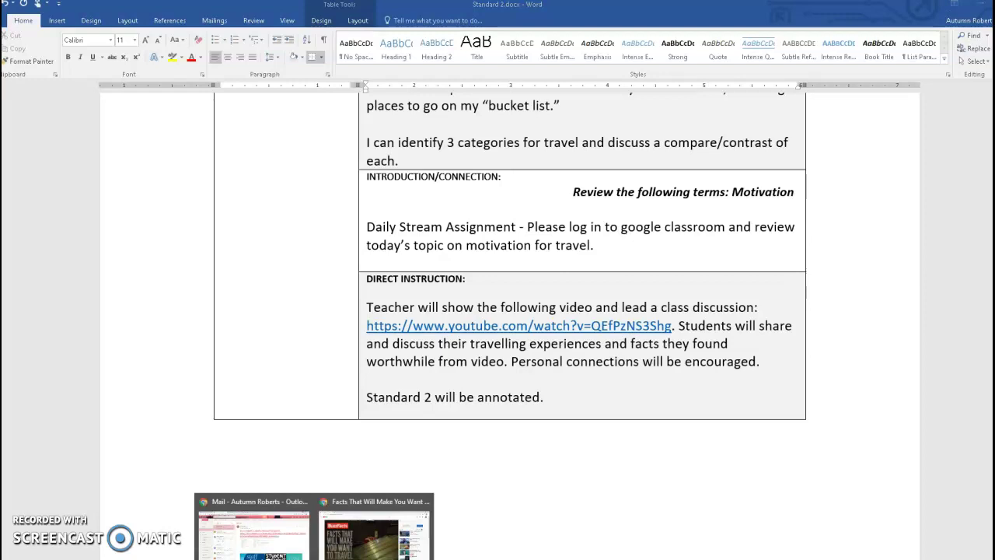
left_click(256, 535)
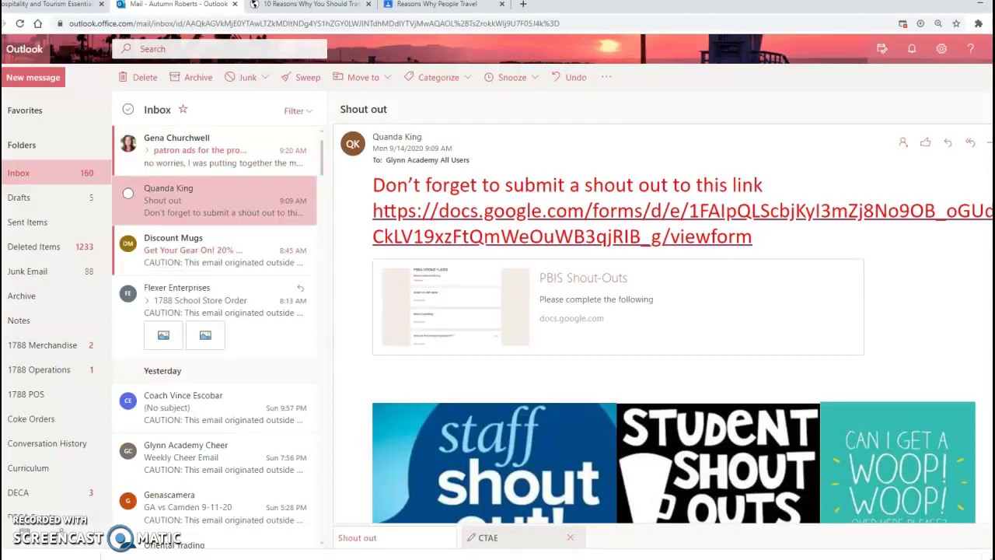
left_click(64, 5)
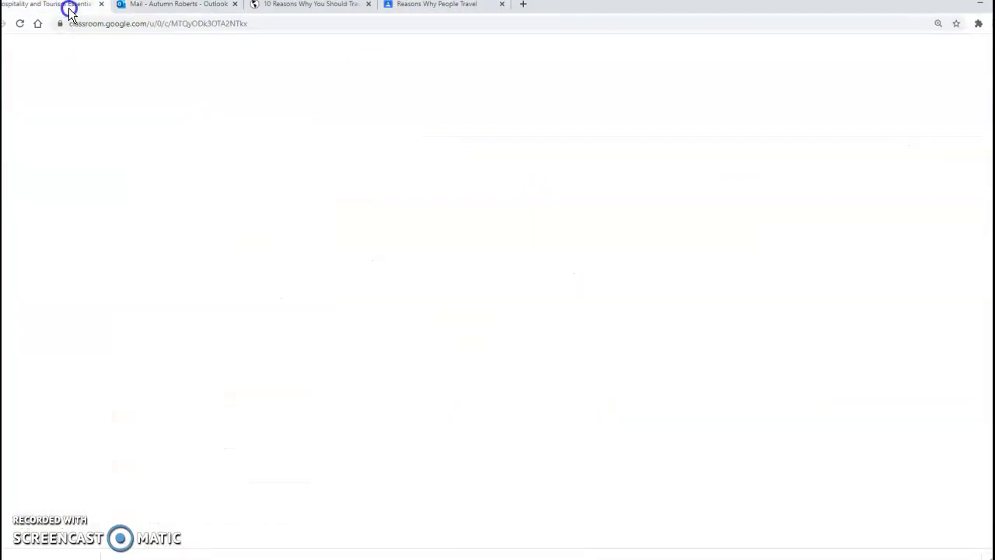
scroll(470, 362, "down", 2)
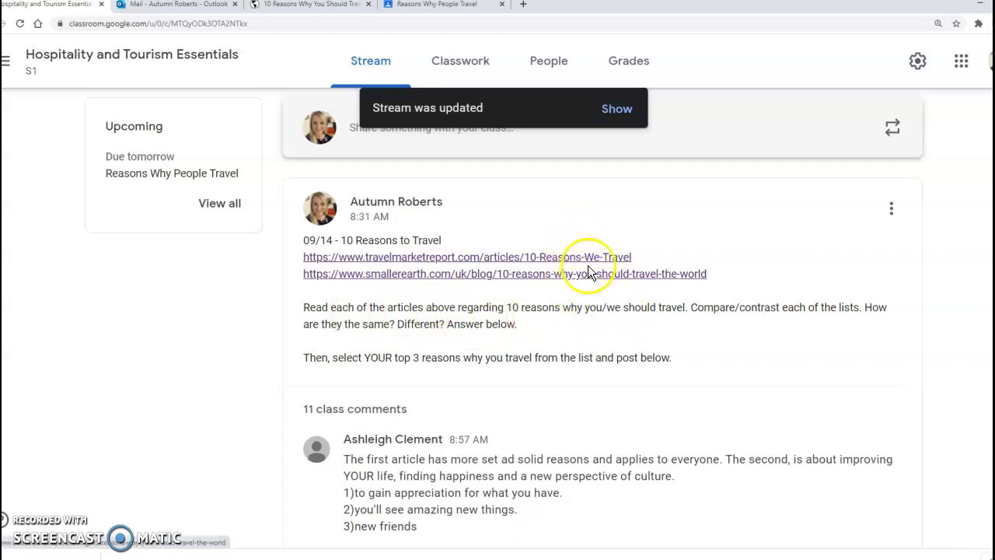
left_click_drag(304, 238, 689, 370)
key("ctrl+c")
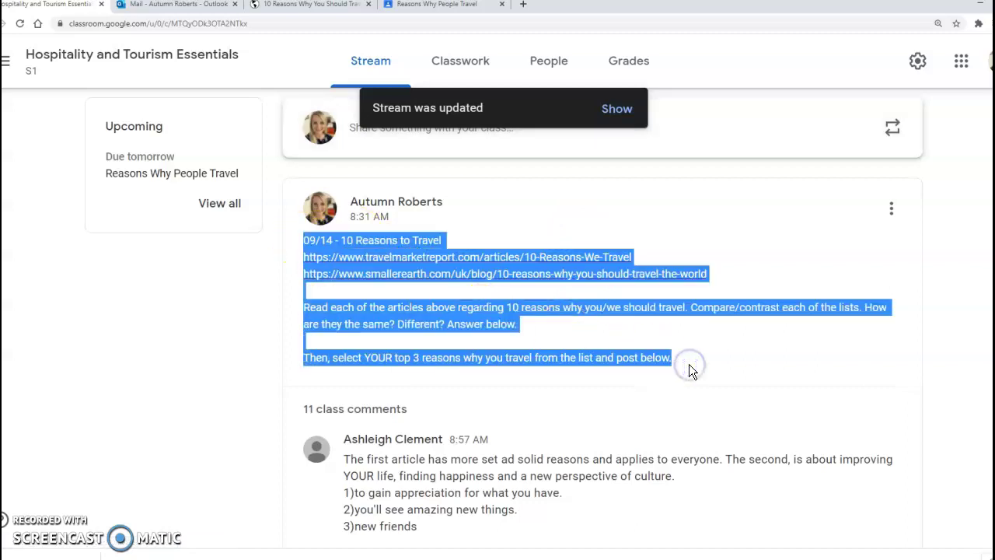
Read the post's instructions on comparing the two travel articles and selecting the top 3 reasons to travel
left_click(682, 337)
left_click(408, 342)
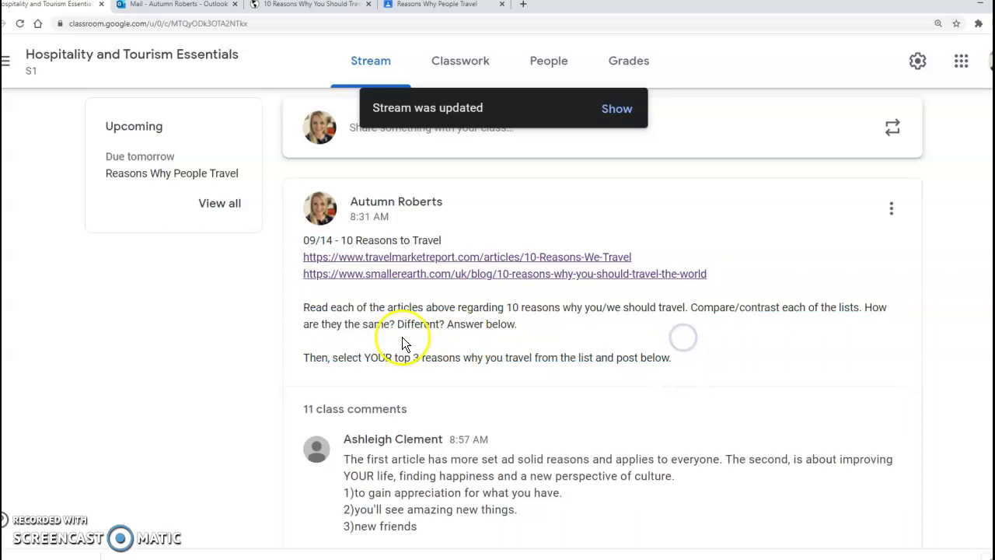
left_click(472, 325)
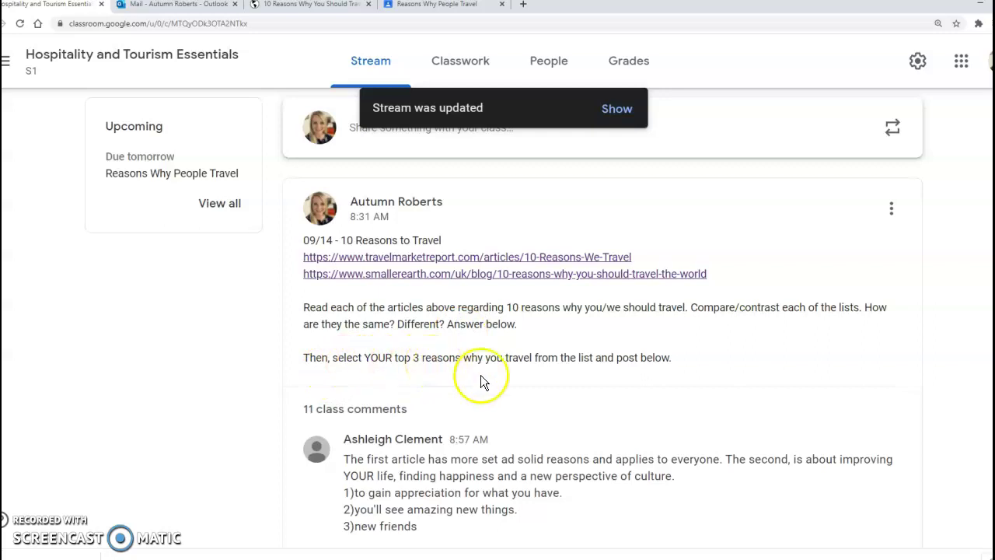
scroll(502, 392, "down", 1)
Expand the class comments on the "10 Reasons to Travel" post and look through the students' answers
left_click(359, 368)
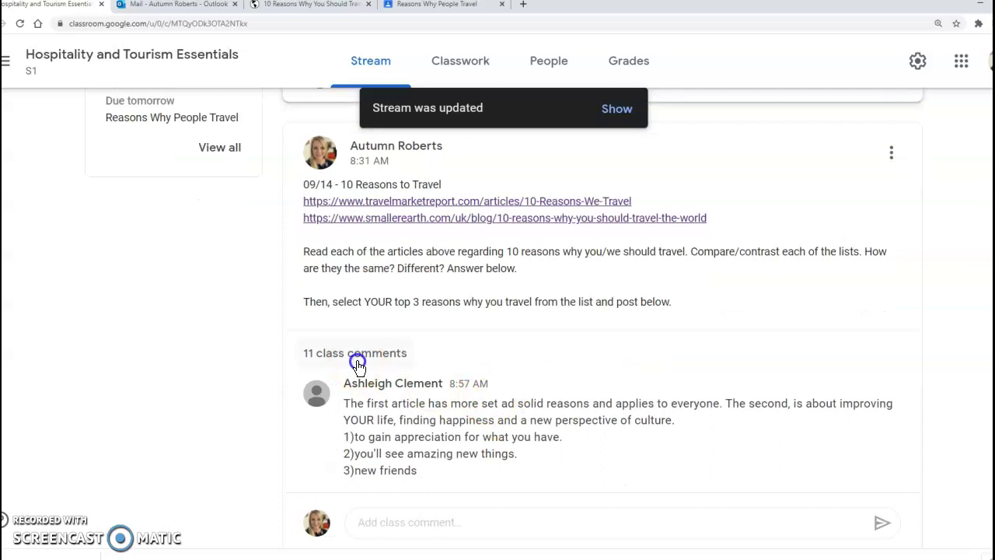
scroll(447, 373, "down", 4)
scroll(441, 384, "down", 4)
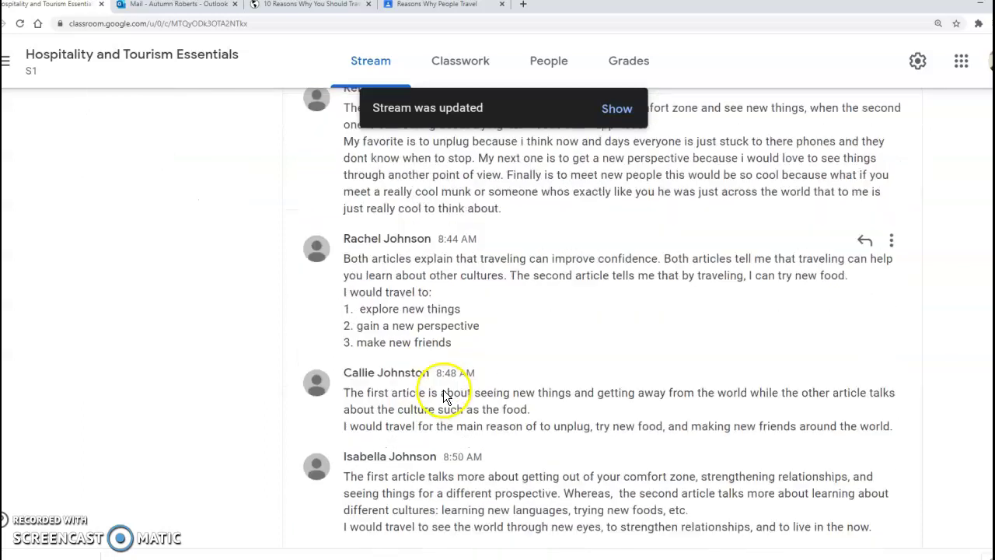
scroll(441, 393, "down", 7)
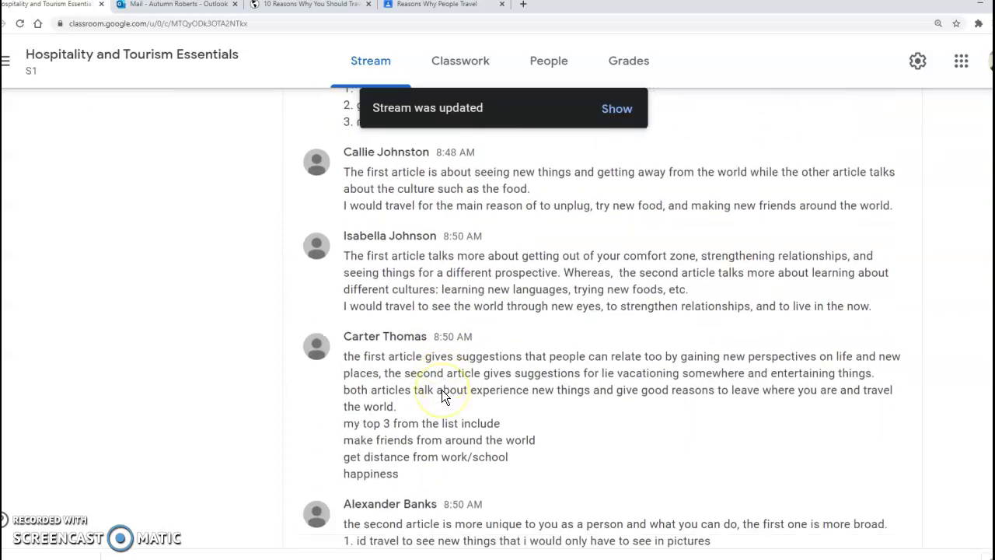
scroll(436, 389, "down", 5)
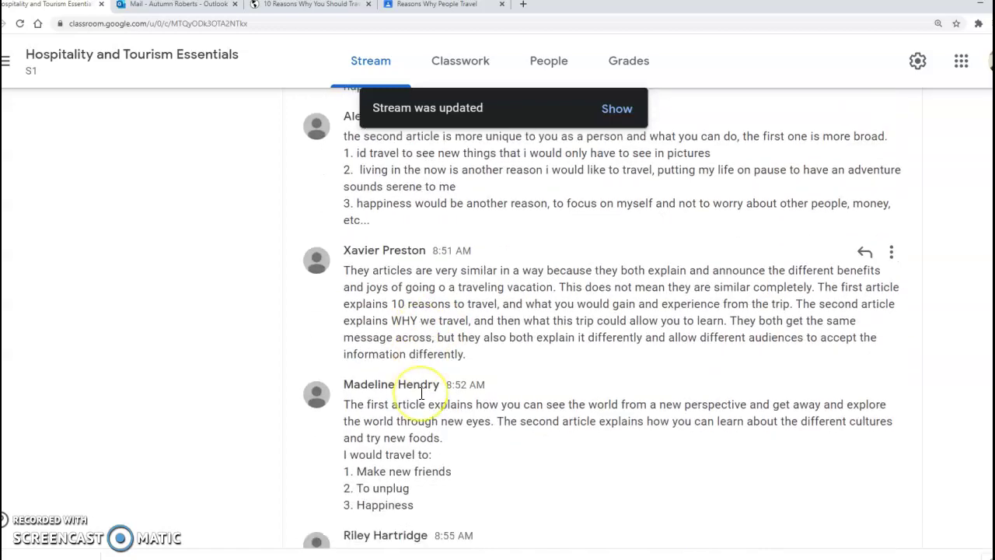
scroll(421, 393, "down", 3)
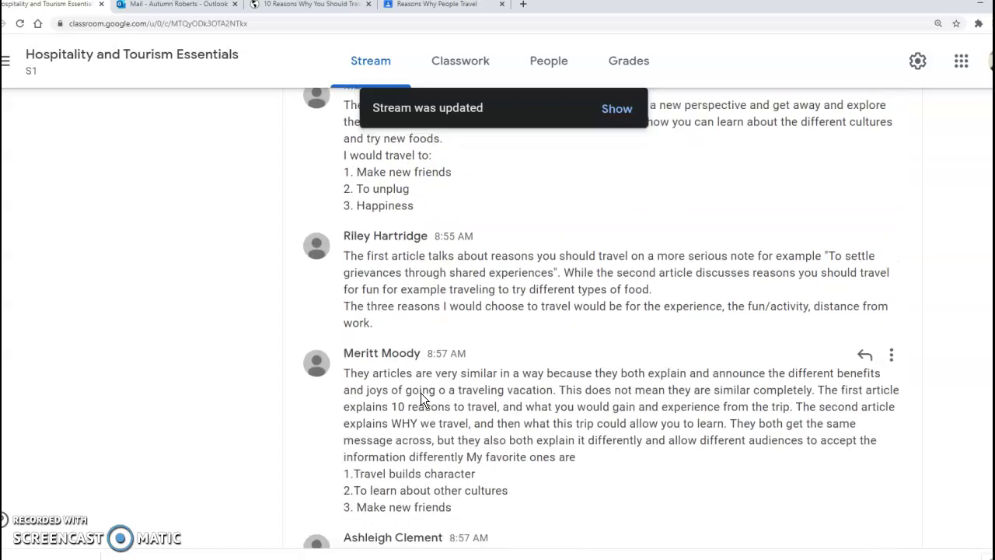
scroll(398, 403, "up", 15)
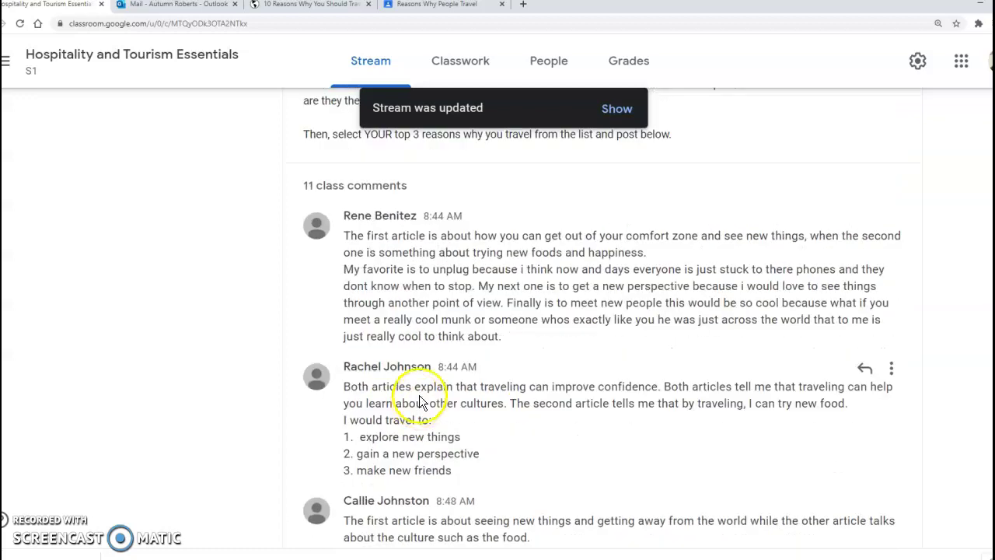
scroll(408, 366, "up", 1)
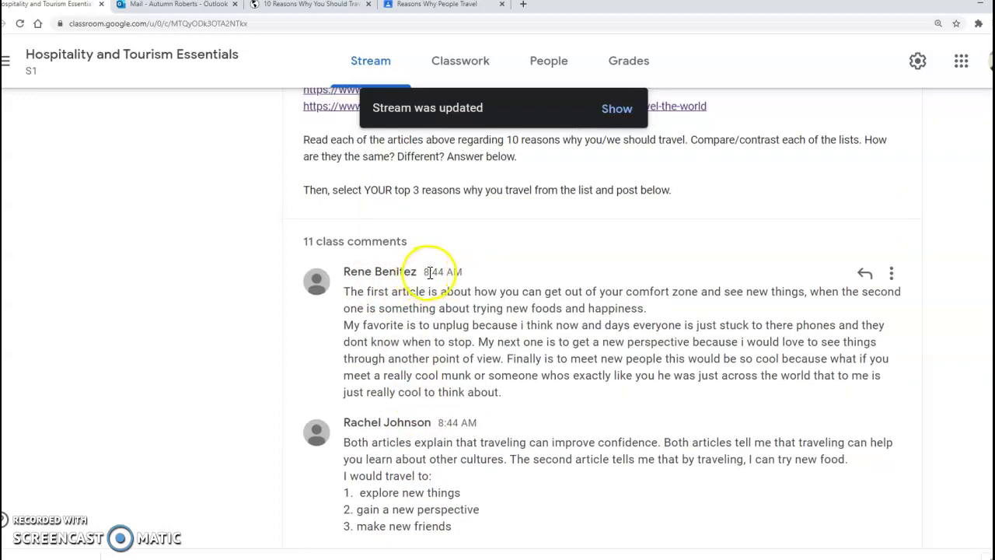
scroll(435, 335, "up", 1)
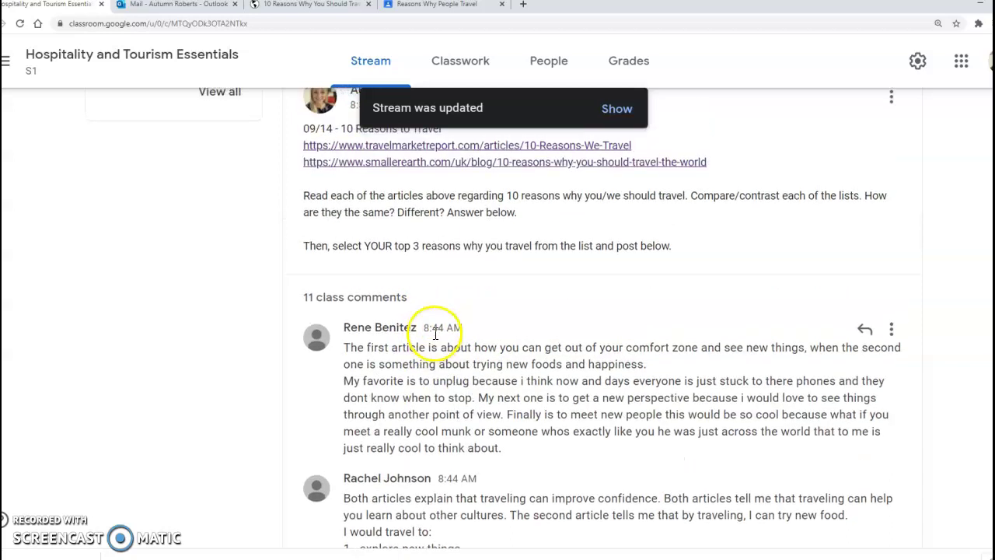
scroll(430, 364, "up", 2)
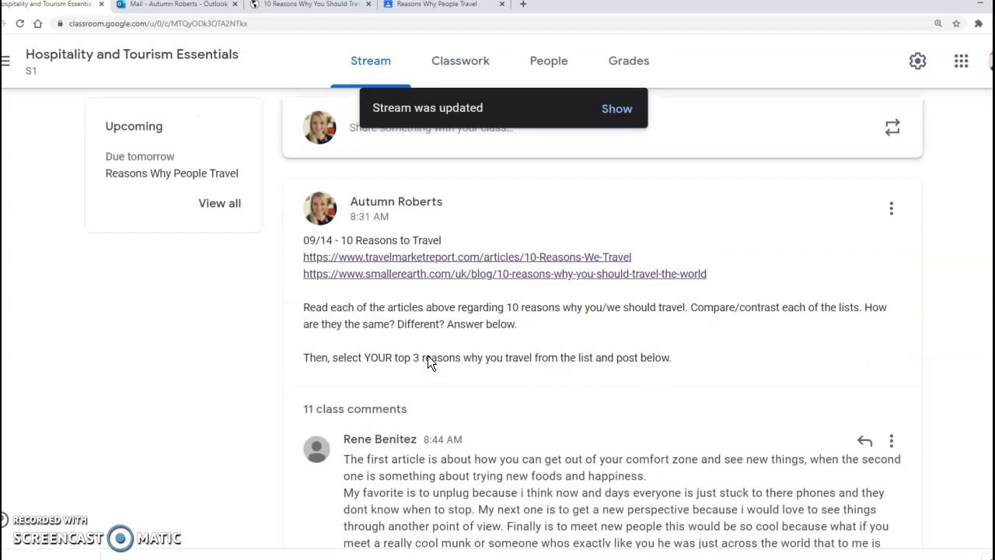
scroll(425, 355, "up", 2)
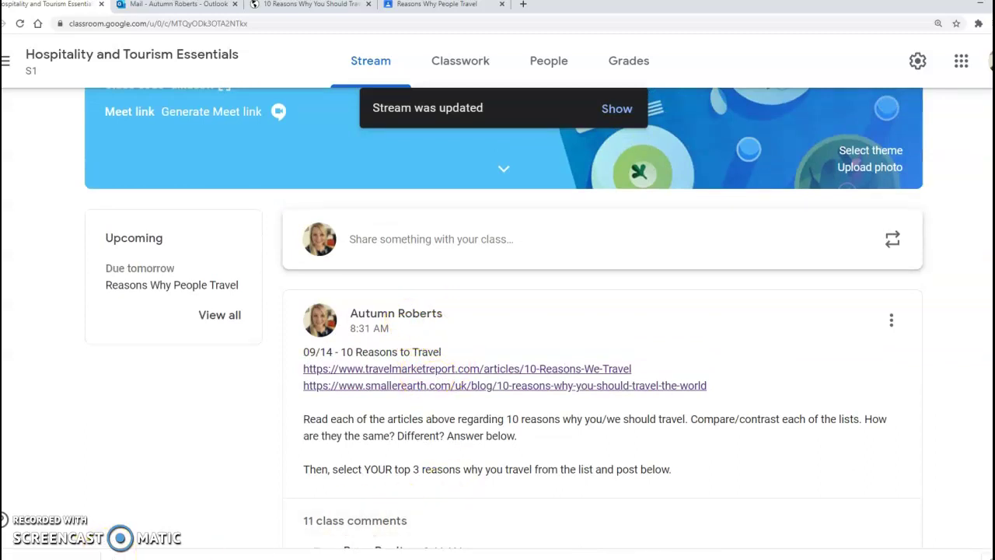
Return to Standard 2.docx in Word and paste the copied "10 Reasons to Travel" post below the Daily Stream Assignment, separated by a blank line
mouse_move(280, 556)
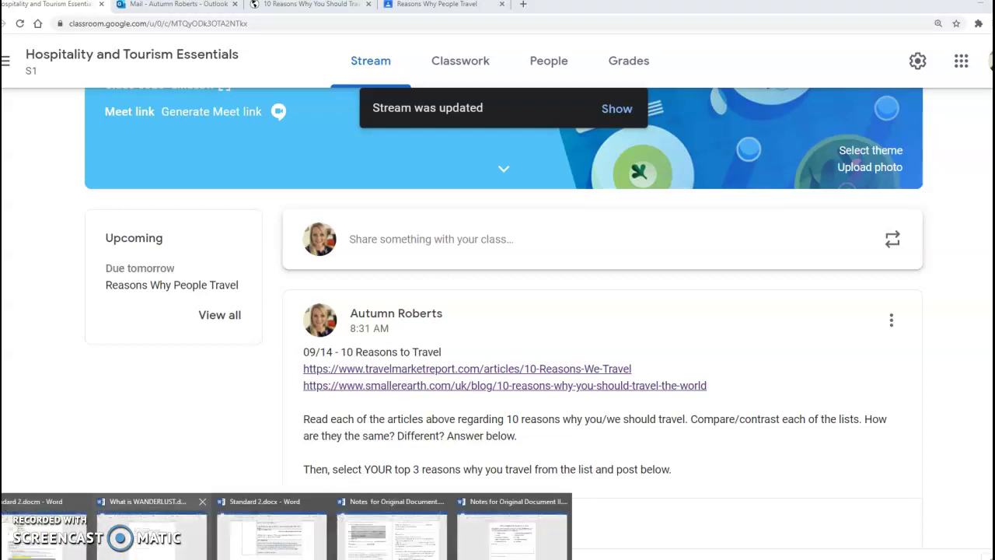
left_click(299, 537)
left_click(596, 246)
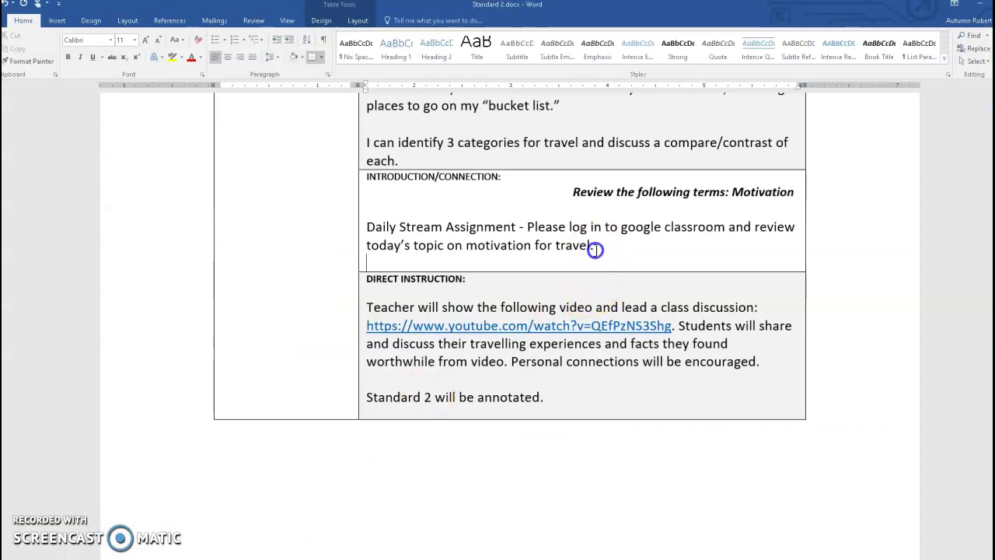
key("Return")
key("Return")
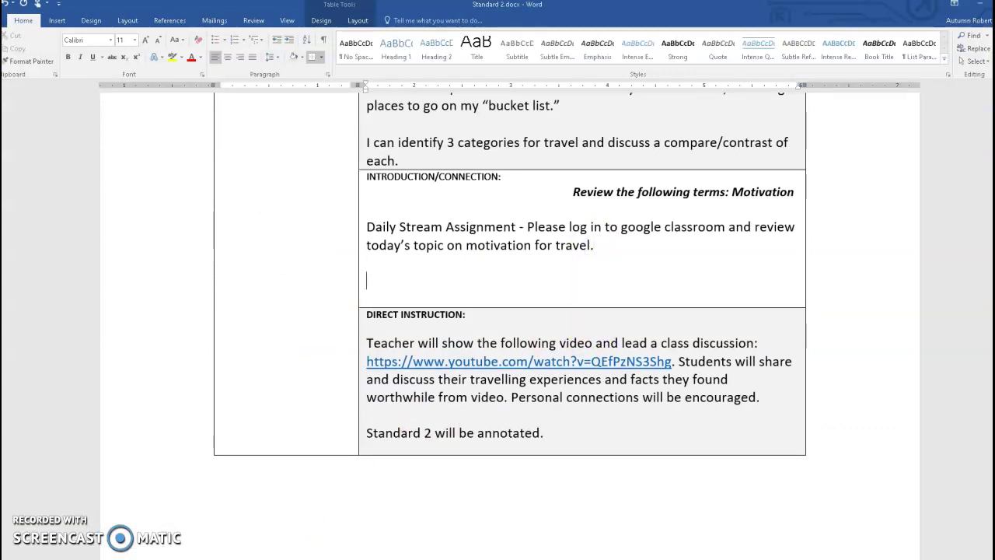
key("ctrl+v")
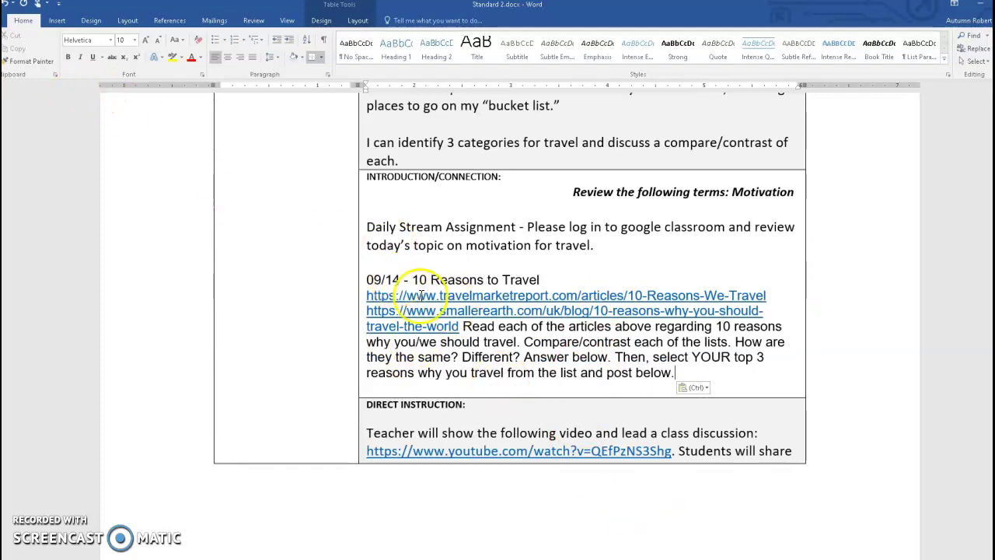
Review the Direct Instruction section, selecting its text from the heading through "Standard 2 will be annotated."
scroll(472, 363, "down", 6)
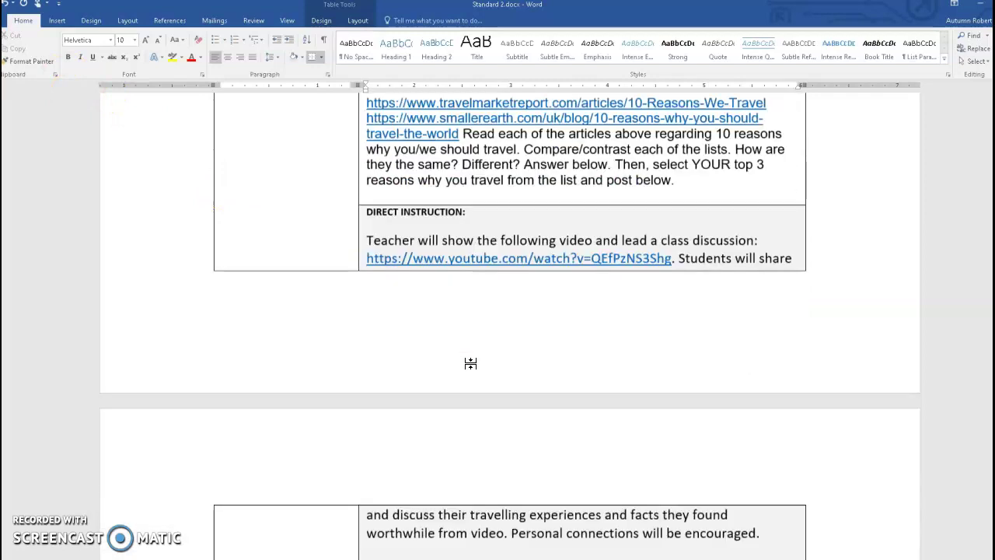
left_click(593, 151)
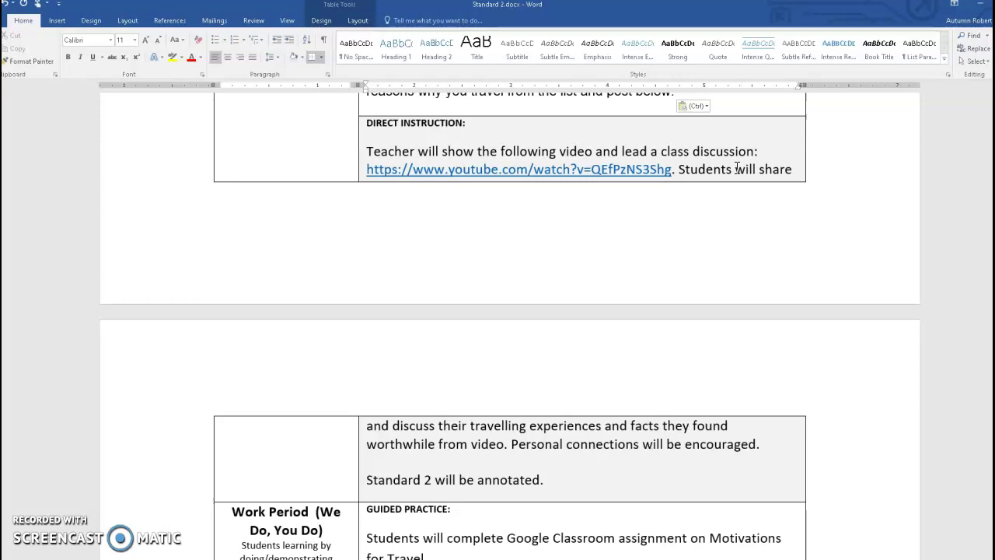
left_click(755, 167)
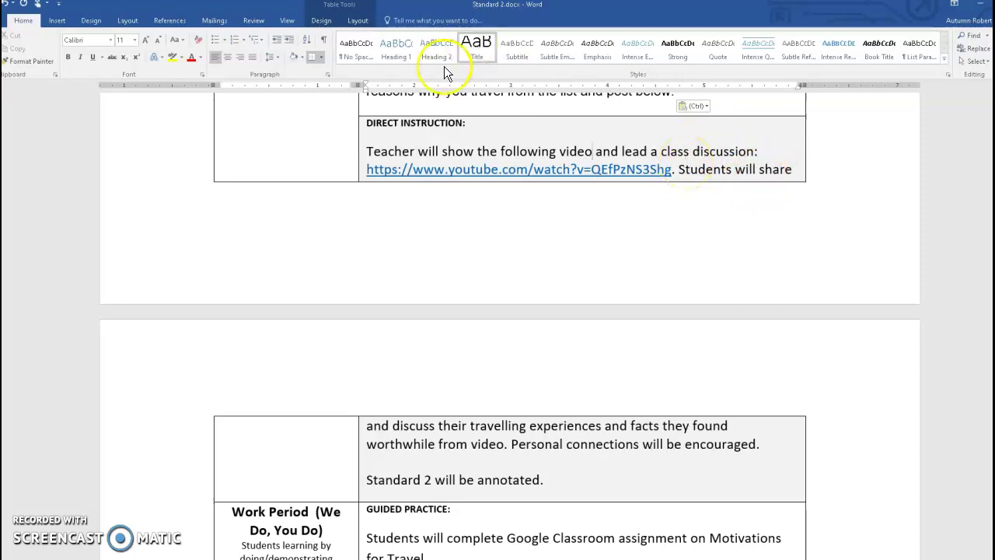
left_click_drag(364, 126, 455, 120)
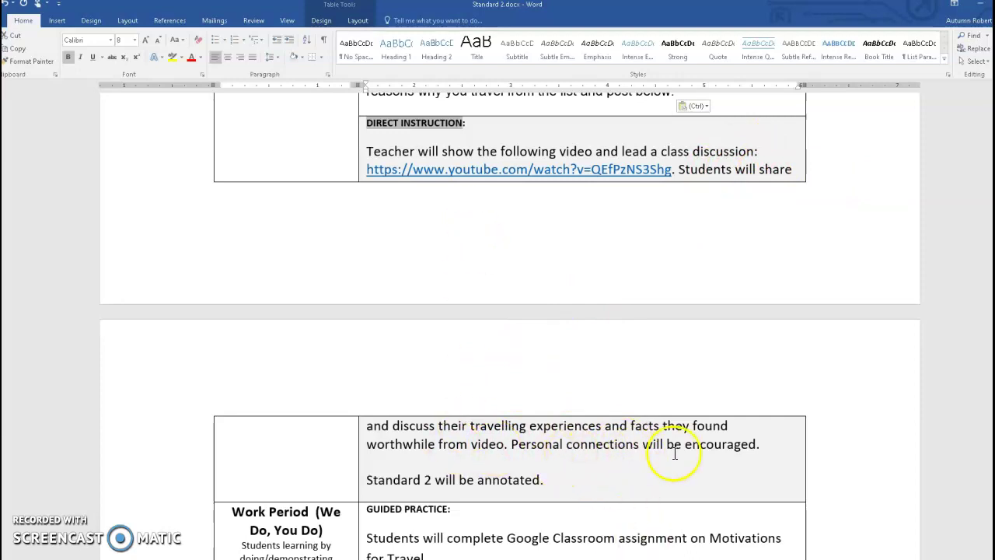
mouse_move(373, 129)
left_mouse_down()
mouse_move(486, 443)
mouse_move(560, 482)
left_mouse_up()
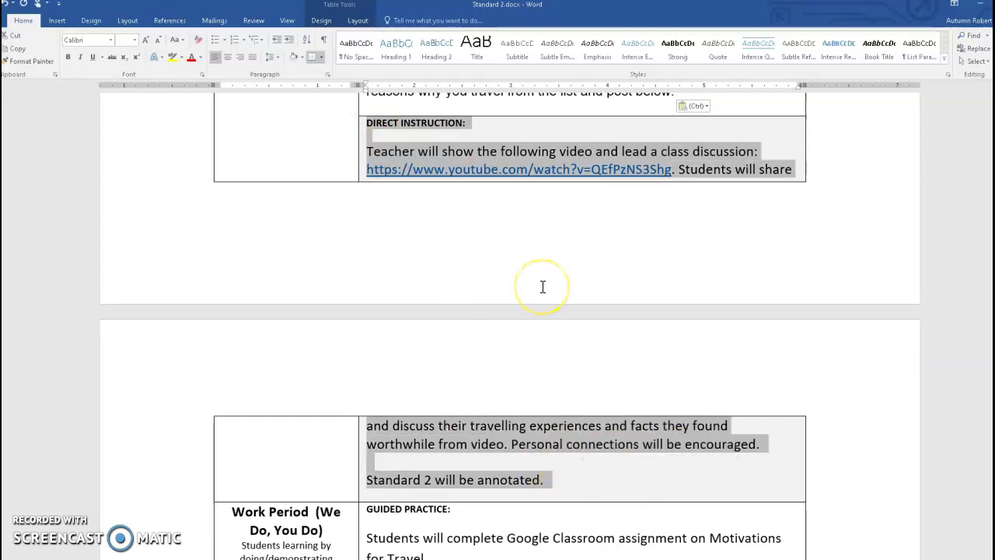
Add "(Define motivation.)" after "Standard 2 will be annotated." in the Direct Instruction section
left_click(616, 456)
left_click(458, 484)
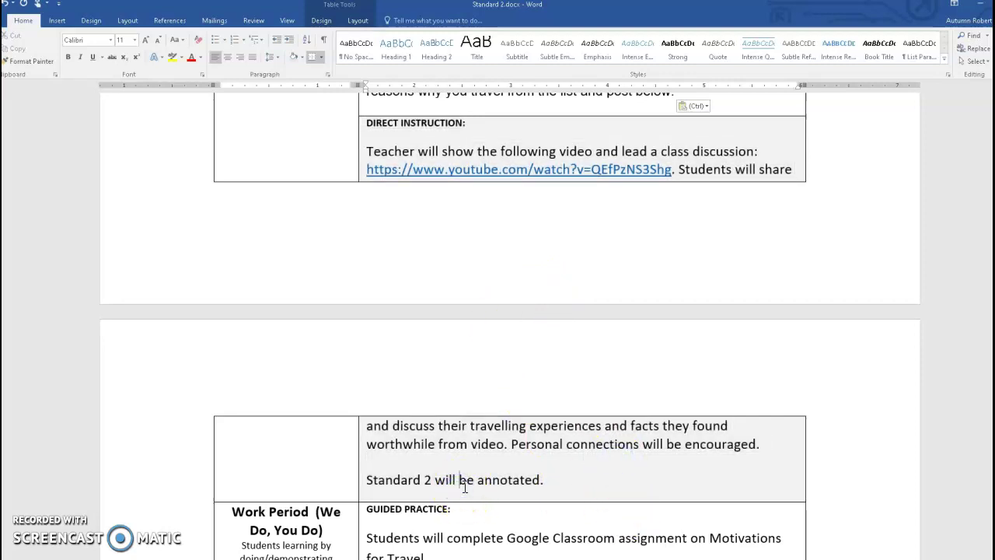
scroll(544, 459, "down", 1)
left_click(585, 430)
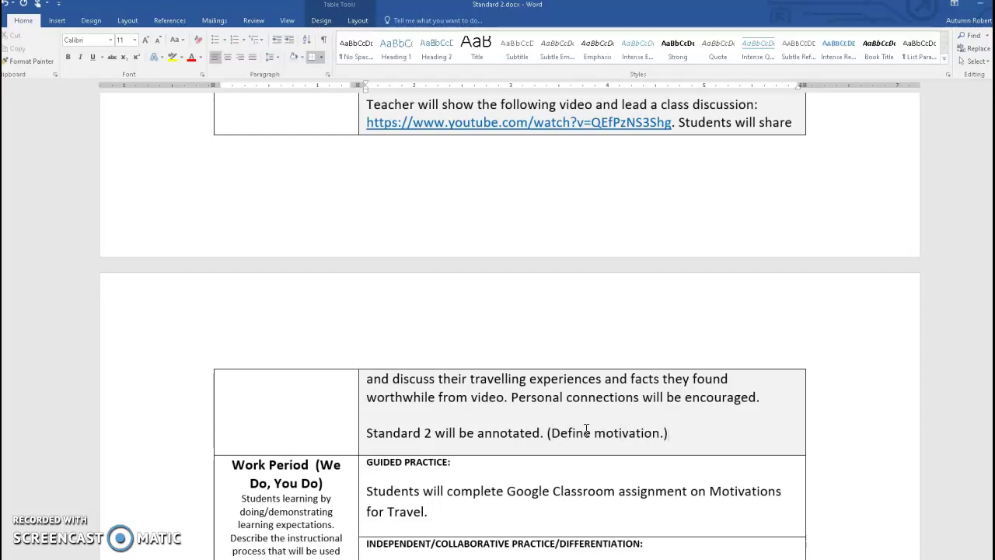
Add the sentence "Handouts will be provided for those students in class." to the end of the Guided Practice text
scroll(573, 422, "down", 3)
left_click(401, 356)
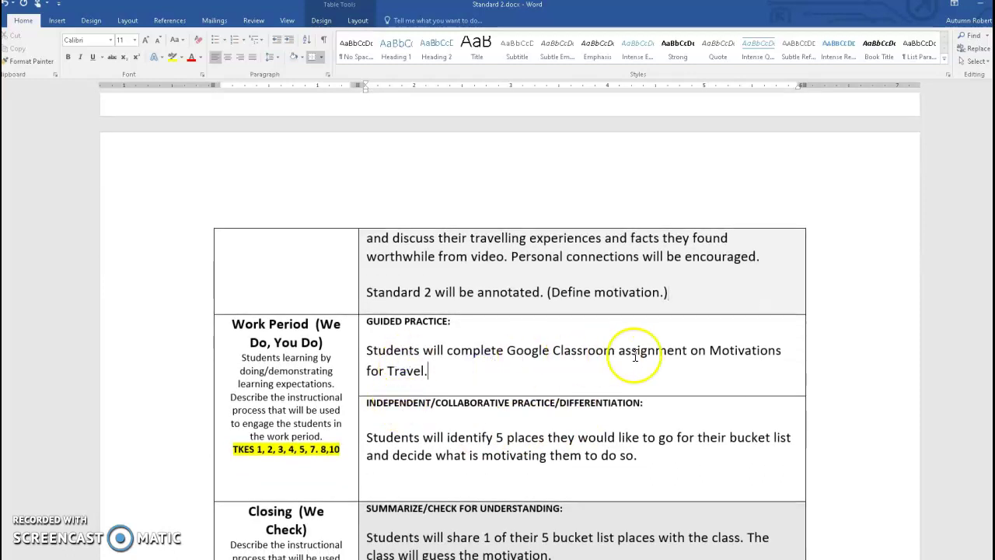
left_click(405, 371)
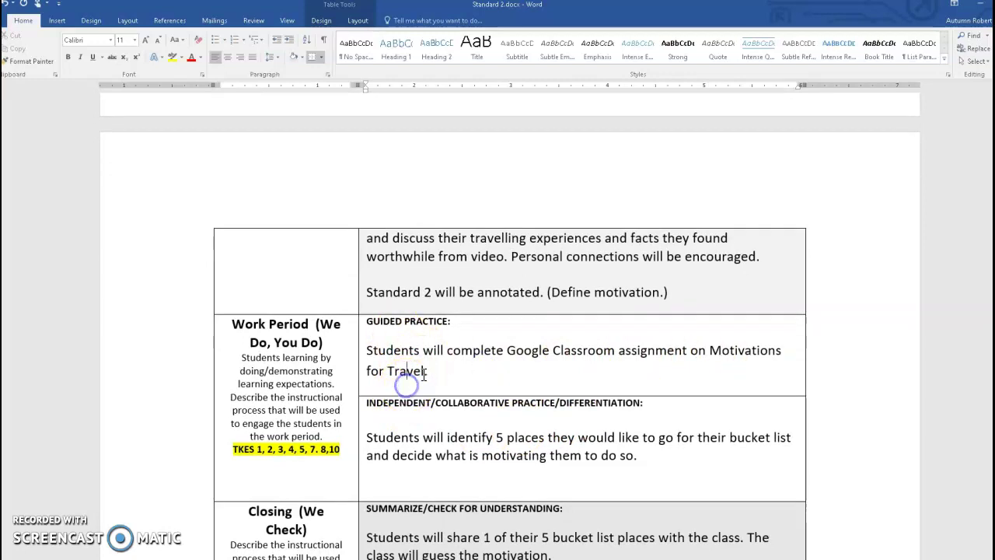
left_click_drag(507, 351, 613, 351)
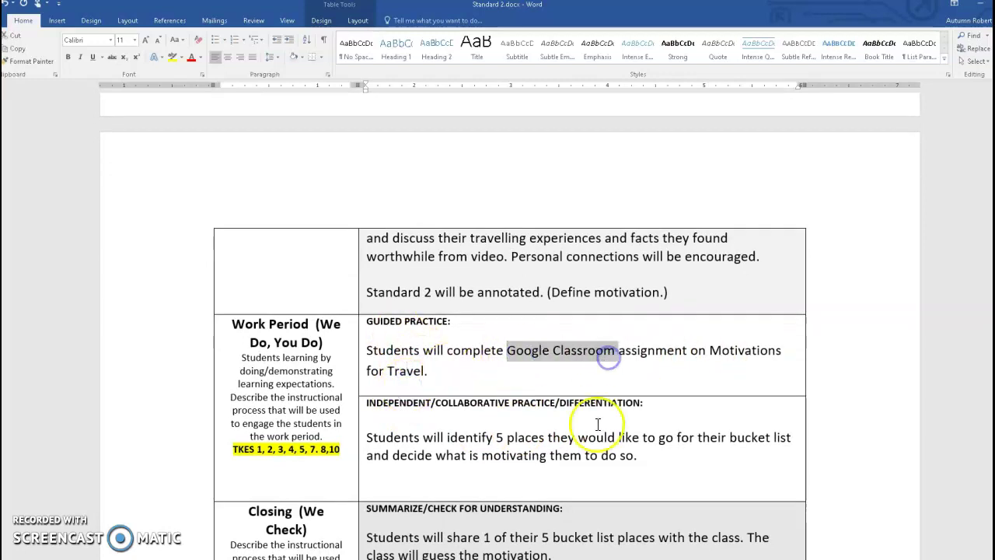
left_click(586, 380)
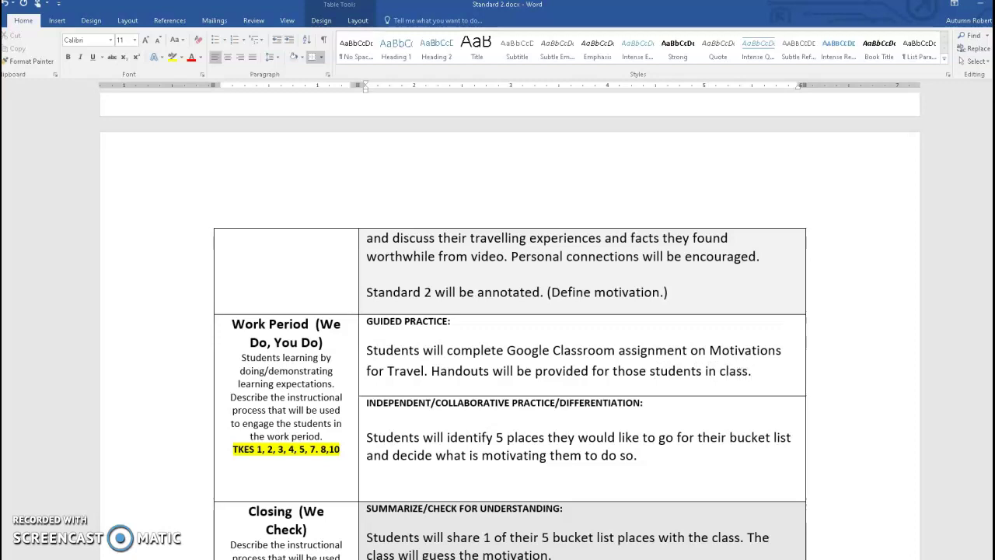
Review the Guided Practice section, selecting its text from the heading through "students in class."
left_click(675, 459)
left_click(675, 441)
left_click(666, 444)
scroll(664, 442, "down", 1)
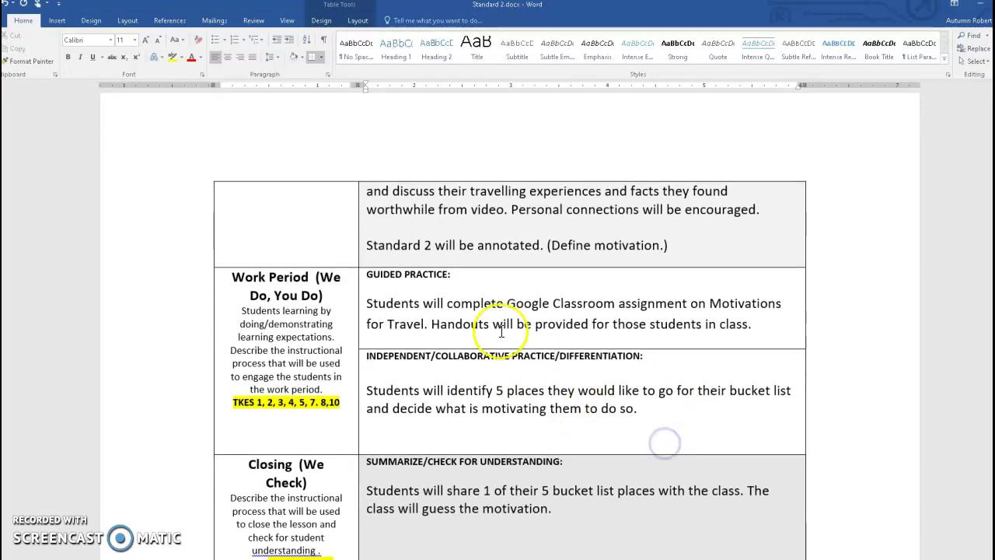
left_click_drag(366, 277, 751, 338)
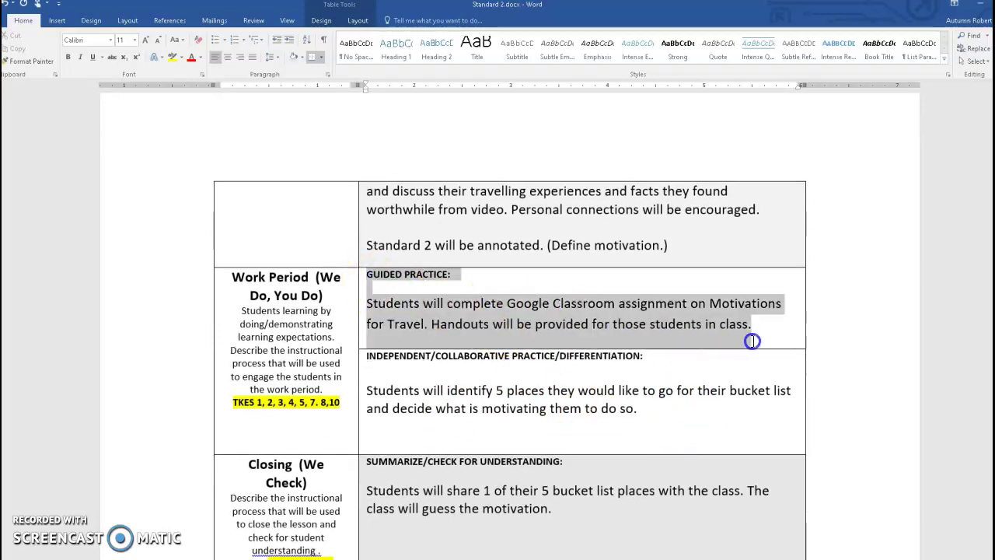
left_click(668, 395)
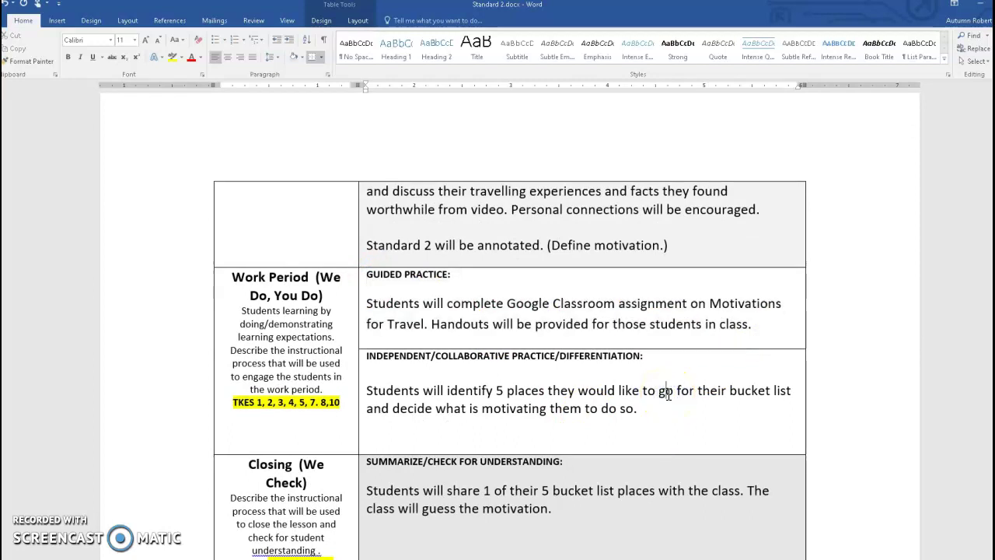
Review the Independent/Collaborative Practice section on the bucket list places, selecting the word "motivating"
left_click(622, 301)
left_click(400, 405)
left_click(547, 403)
scroll(573, 400, "down", 3)
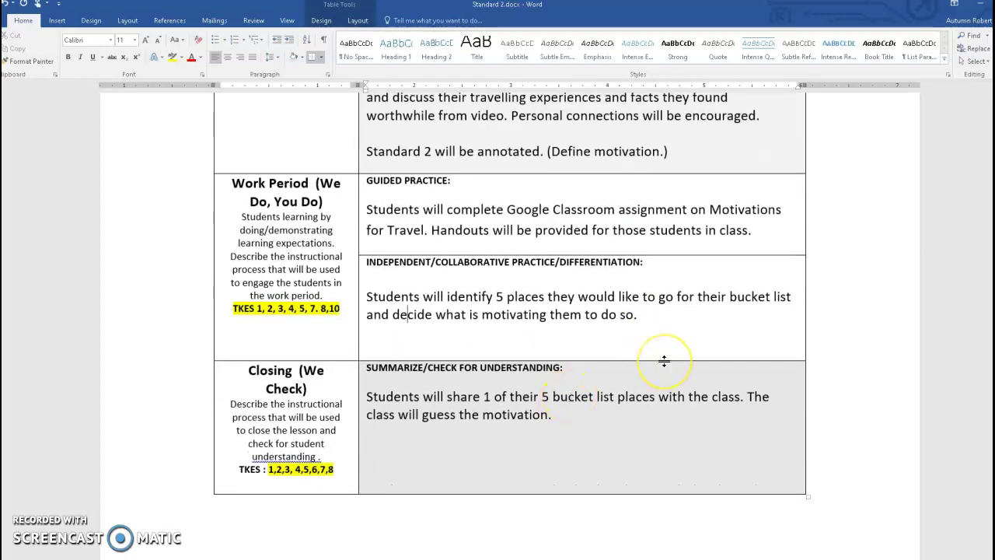
left_click(527, 319)
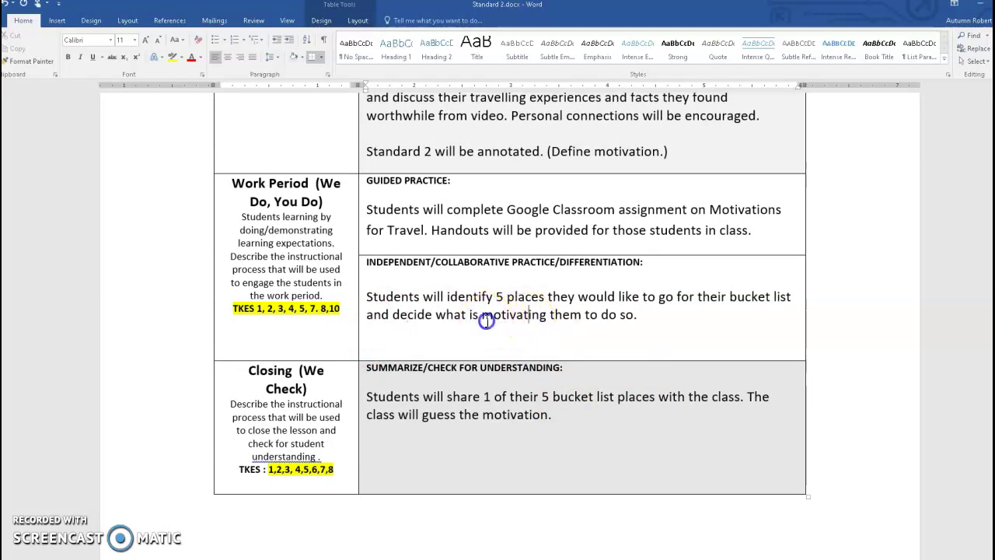
left_click_drag(482, 315, 542, 330)
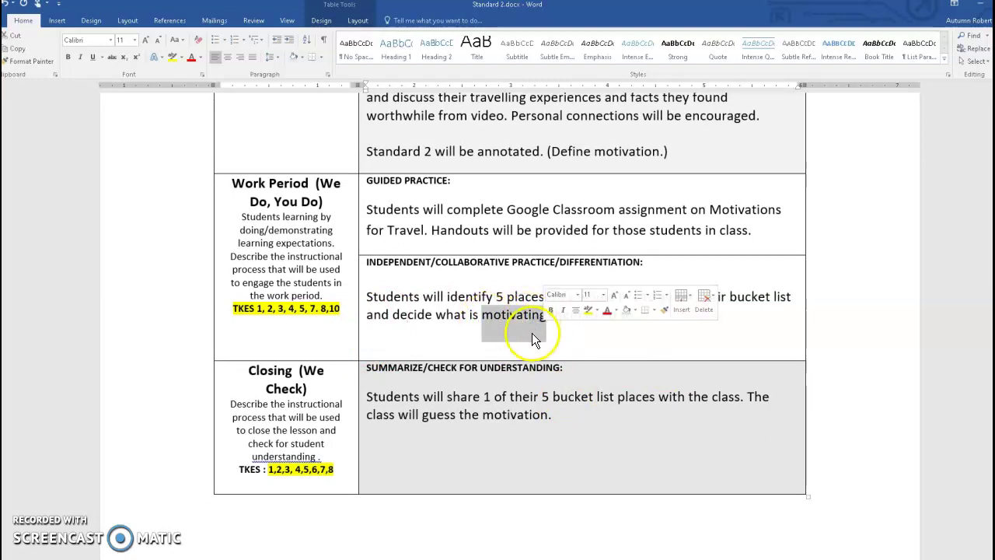
left_click(456, 311)
scroll(425, 269, "down", 3)
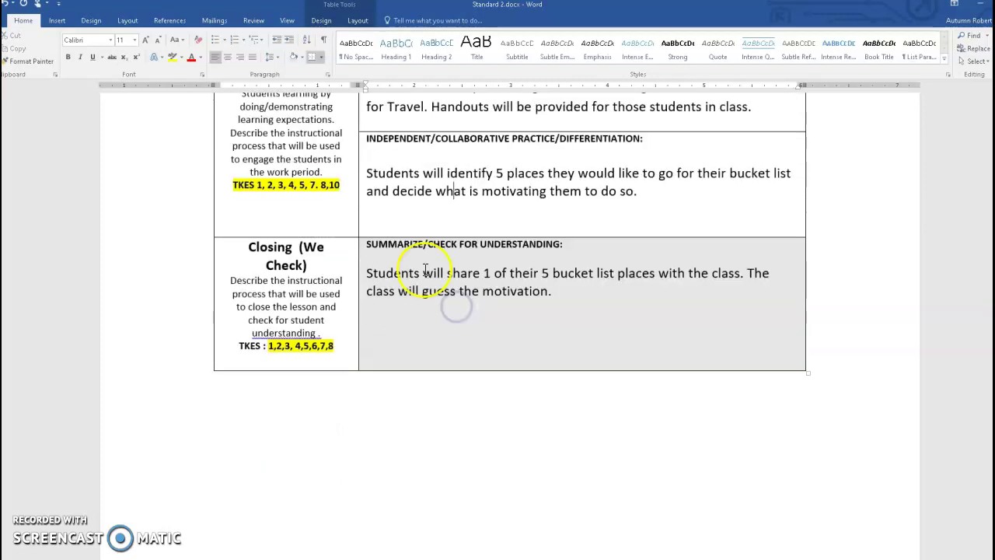
Review the Closing section's Summarize/Check for Understanding activity, selecting its two sentences on sharing a bucket list place and guessing the motivation
scroll(425, 269, "down", 1)
left_click(411, 274)
left_click(381, 229)
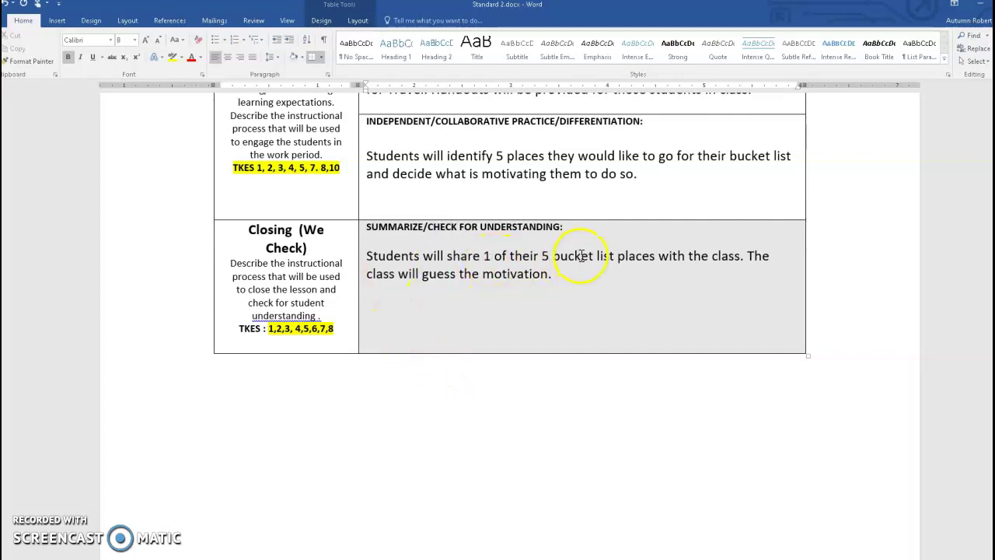
left_click(441, 324)
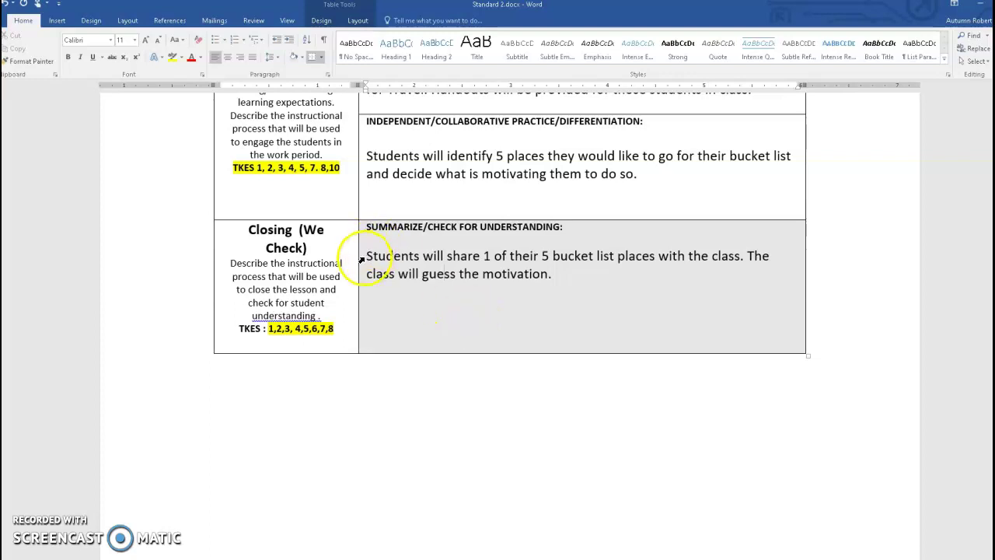
left_click_drag(365, 260, 586, 285)
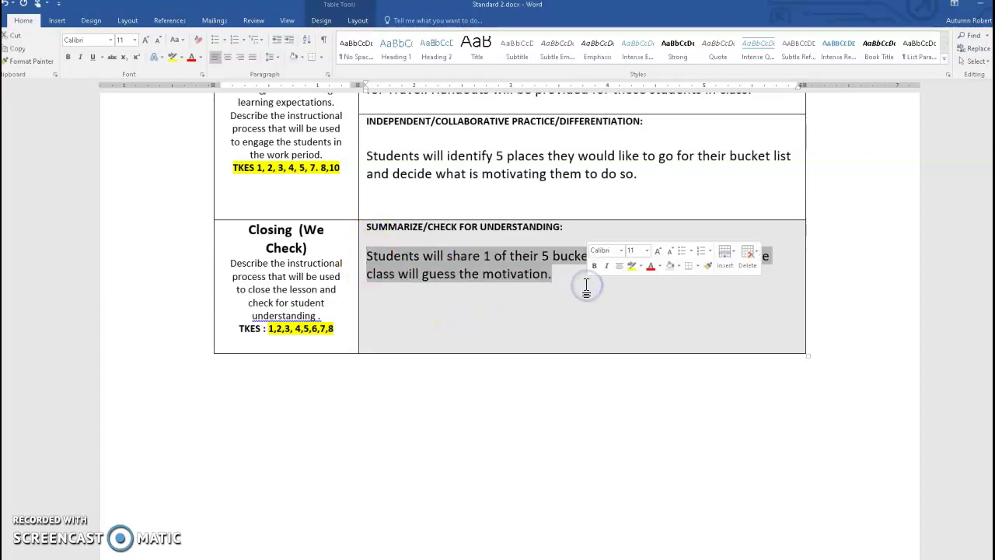
left_click(562, 315)
left_click(569, 278)
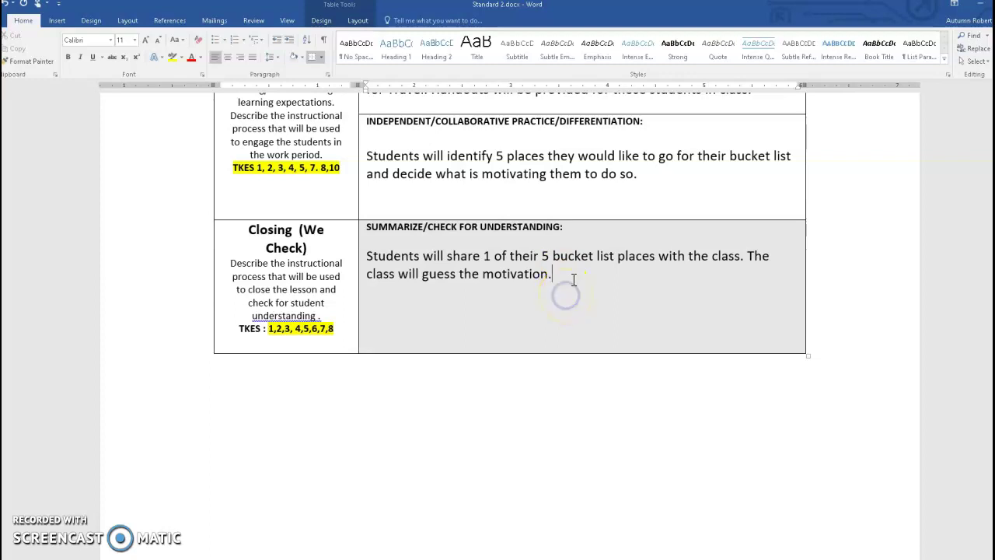
Look back over the lesson plan, checking the standard, learning targets, success criteria and Introduction/Connection section
scroll(697, 292, "up", 10)
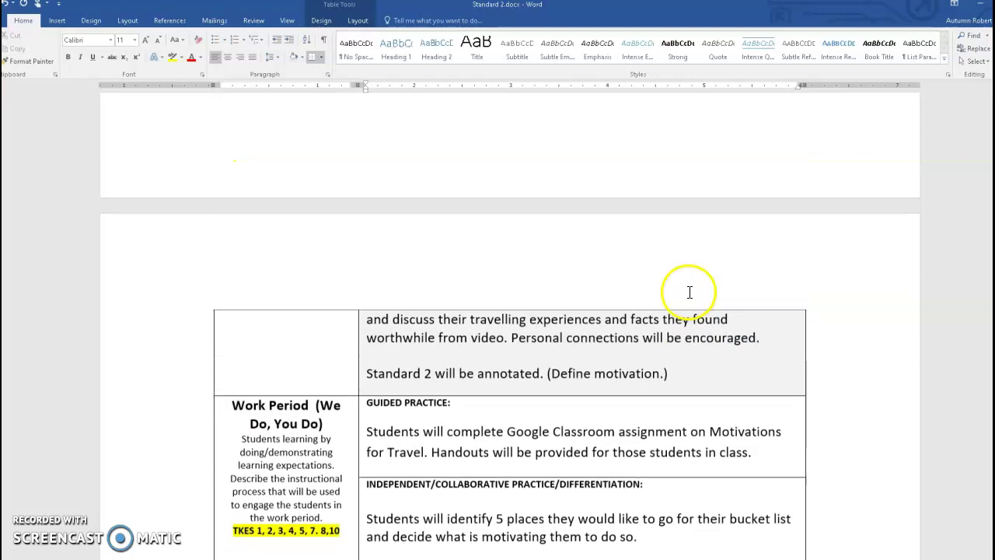
scroll(690, 293, "up", 10)
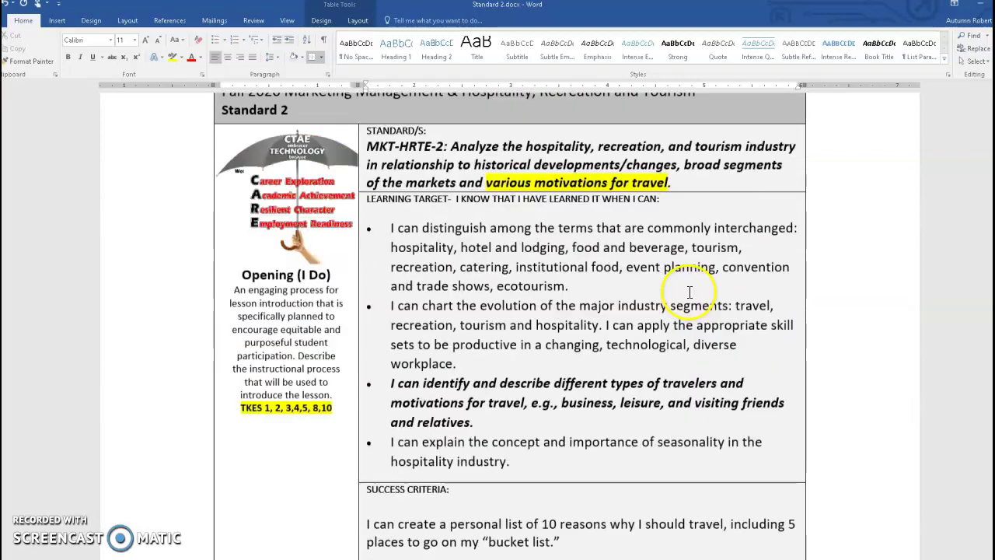
scroll(689, 290, "down", 3)
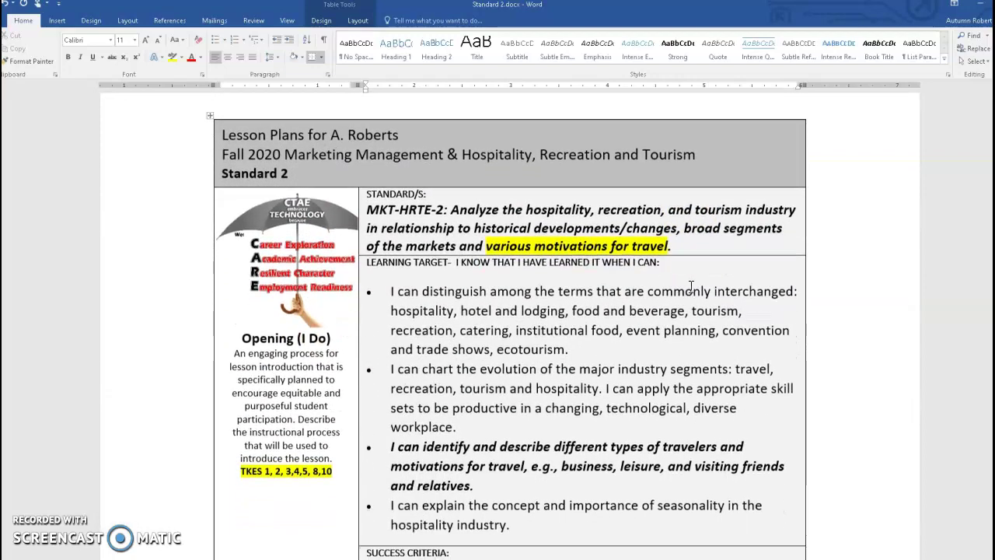
left_click(678, 286)
scroll(684, 284, "down", 12)
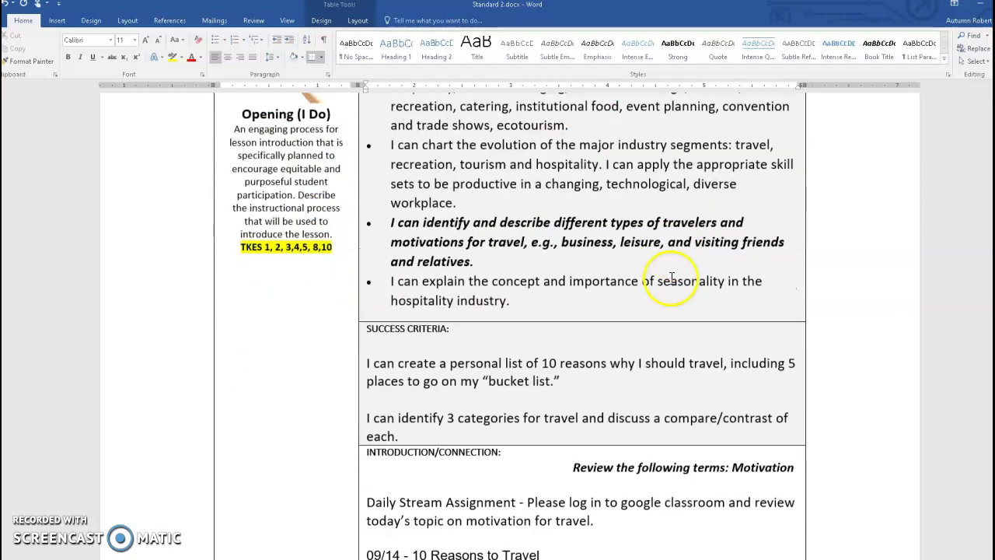
left_click(518, 323)
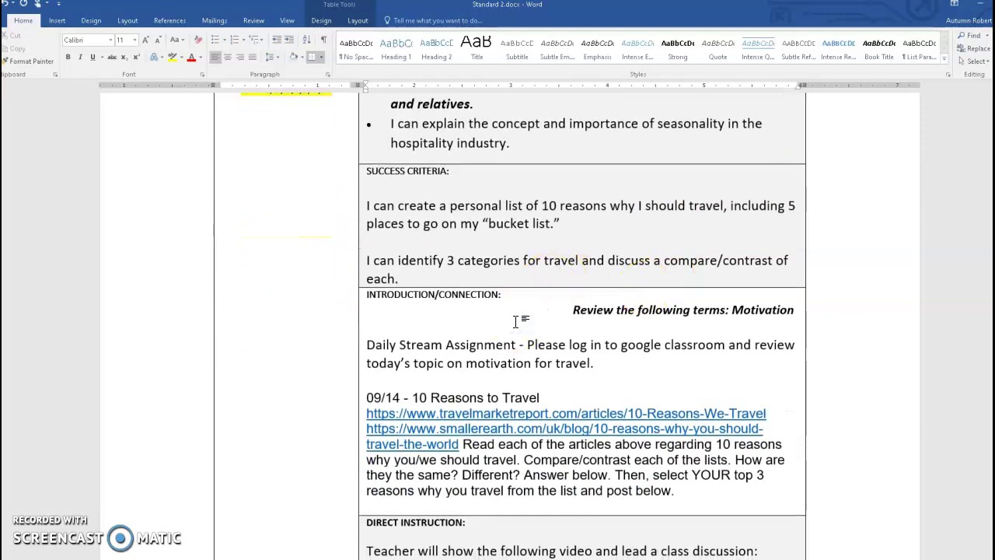
scroll(516, 321, "up", 9)
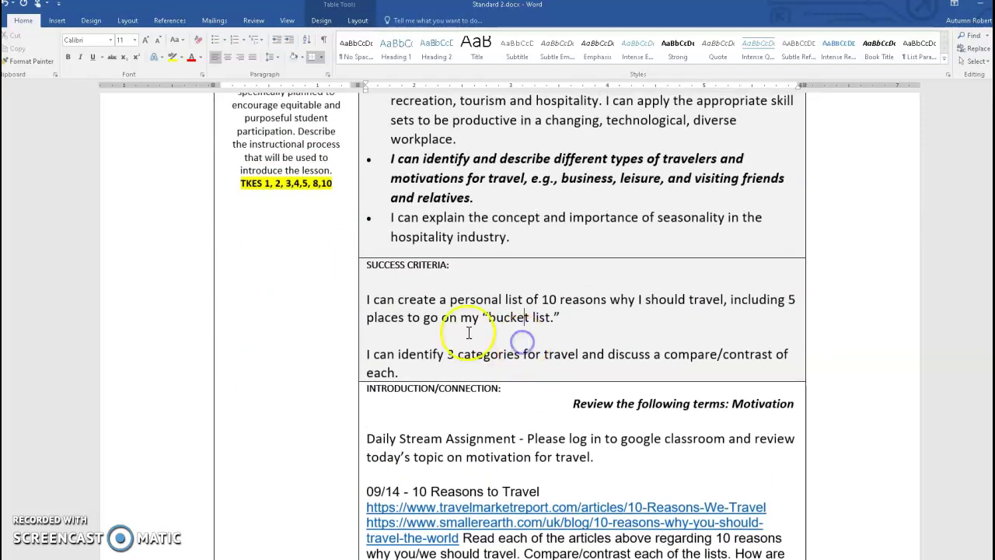
scroll(467, 282, "up", 2)
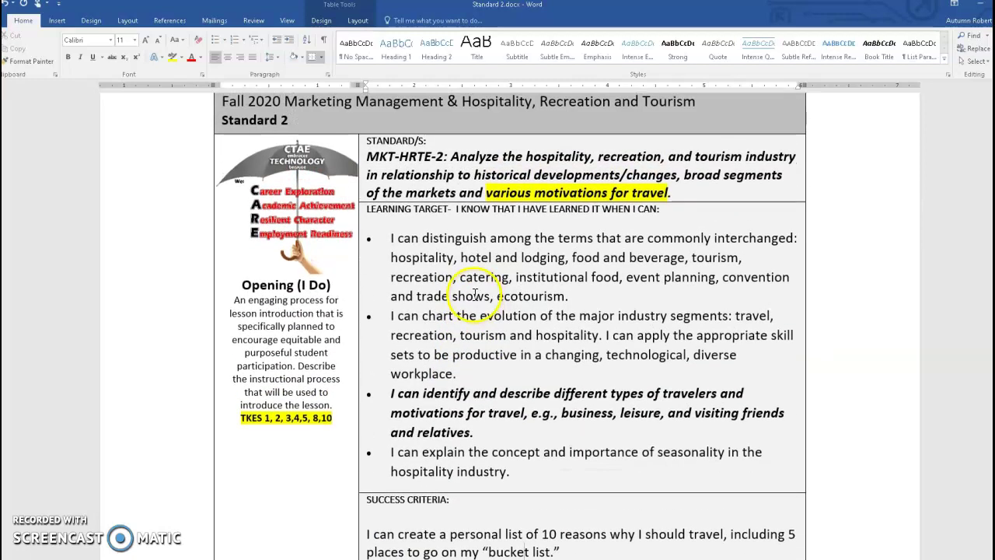